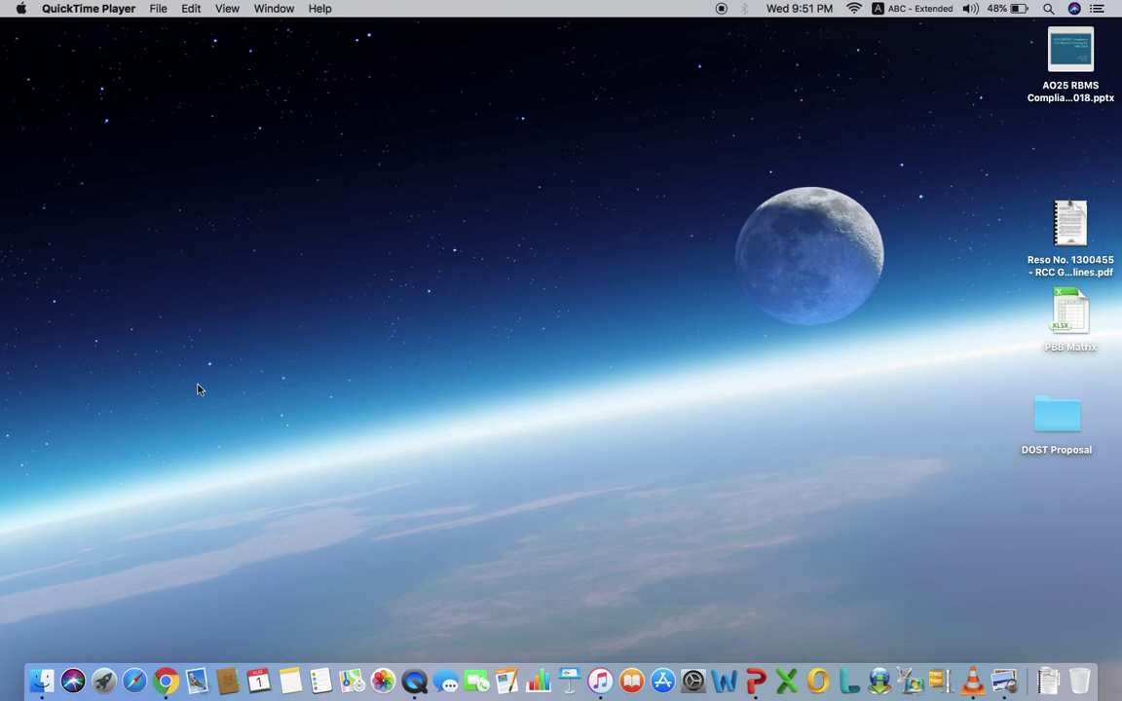
- Bring Chrome forward and scroll the Facebook group down to the Announcements post with the UAR form link
click(168, 679)
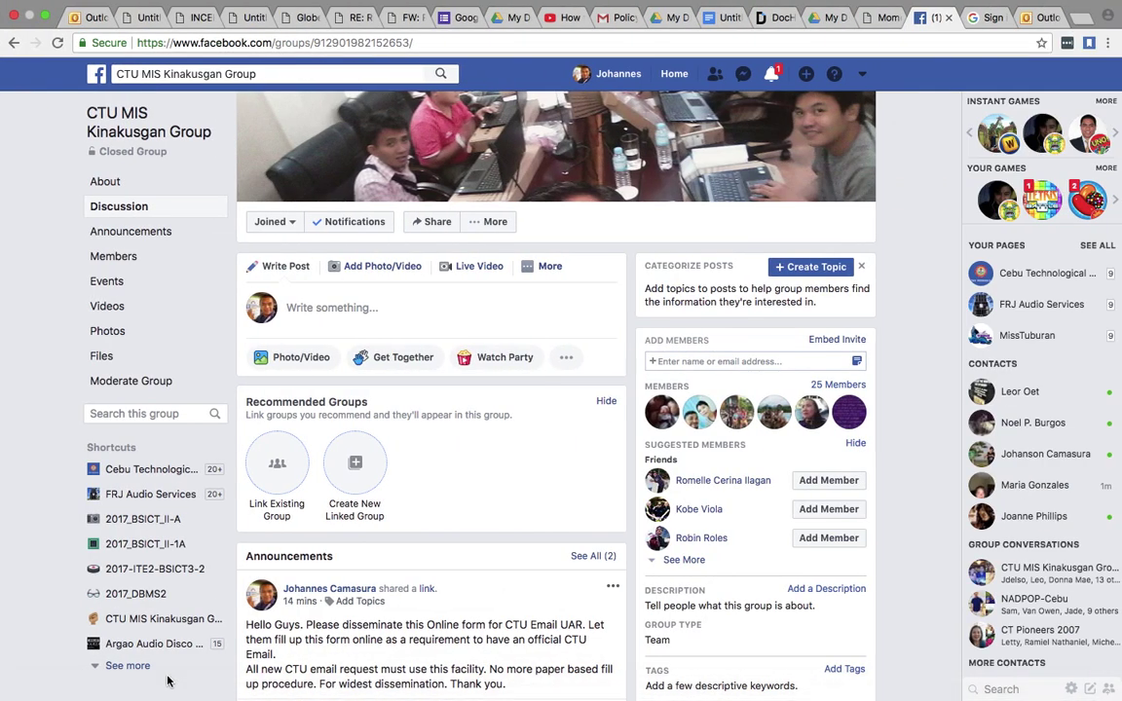
scroll(490, 471, down, 5)
scroll(487, 472, down, 2)
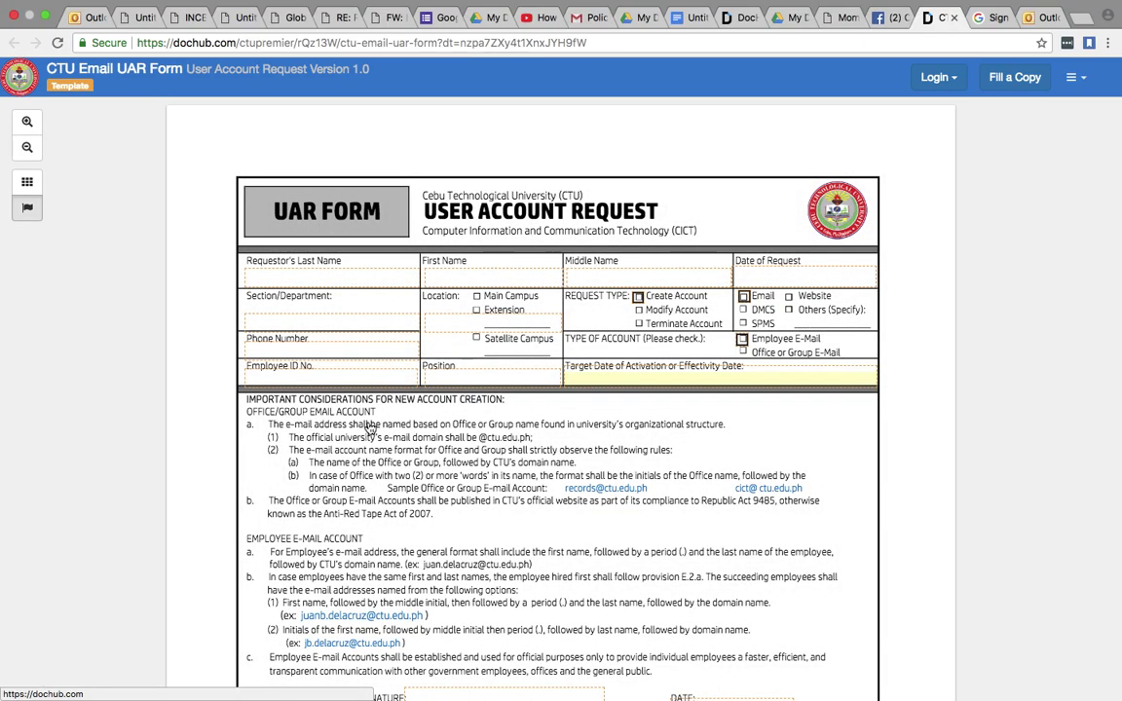
- Scroll through the UAR form, then choose Fill a Copy to bring up the Login Required prompt
scroll(462, 481, down, 3)
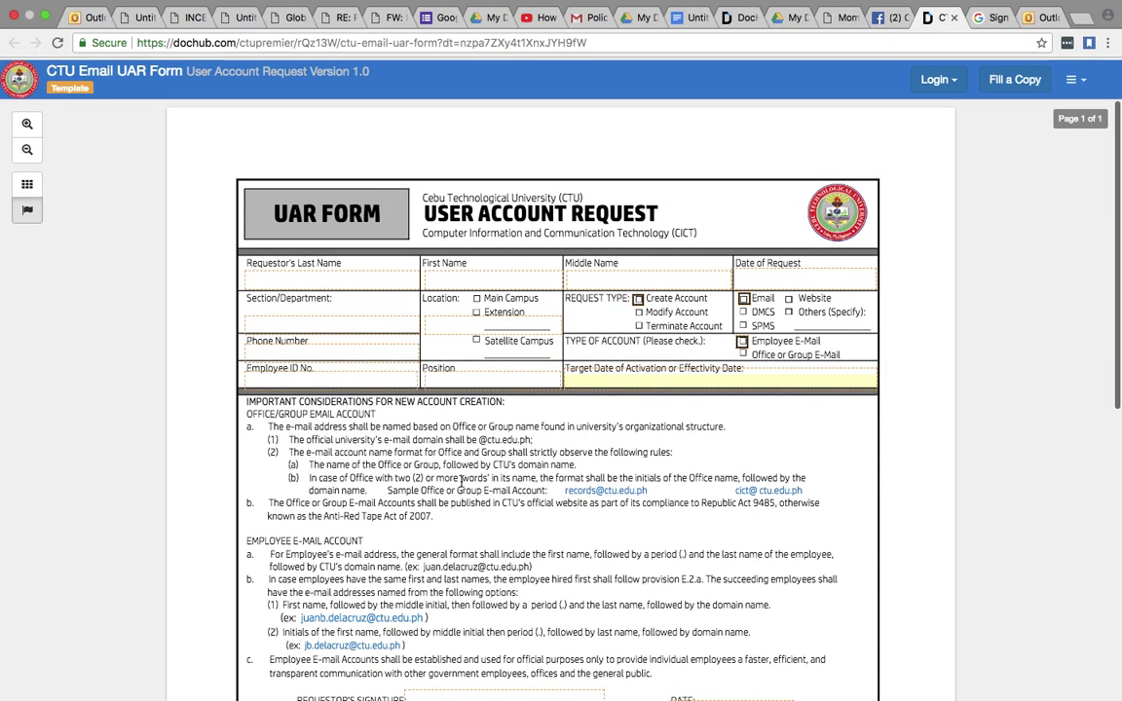
scroll(462, 484, down, 12)
scroll(462, 486, up, 10)
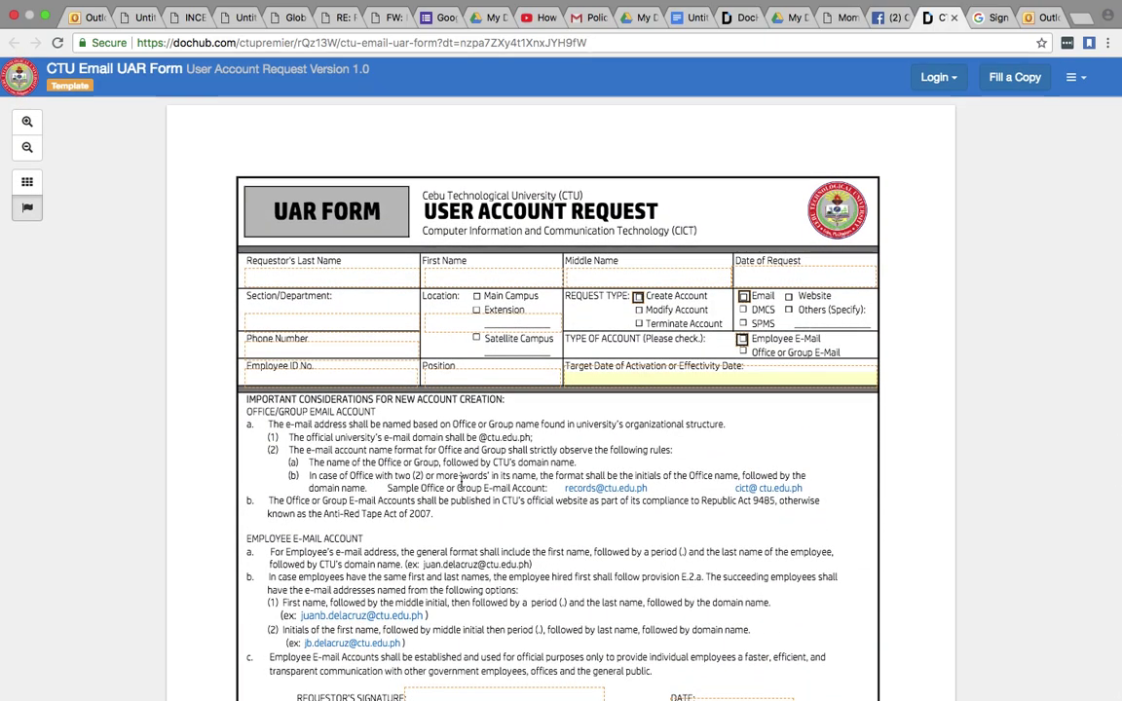
click(1014, 81)
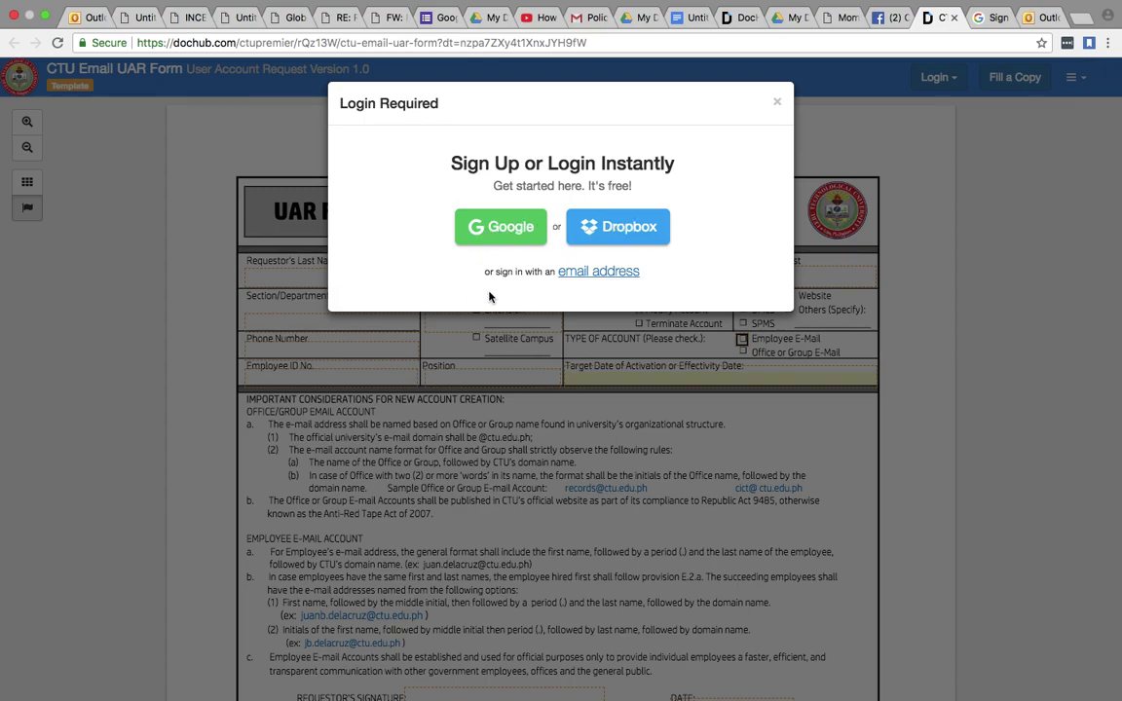
- Choose email sign-in, fill the e-mail address from the suggestion, and switch to creating an account
click(606, 274)
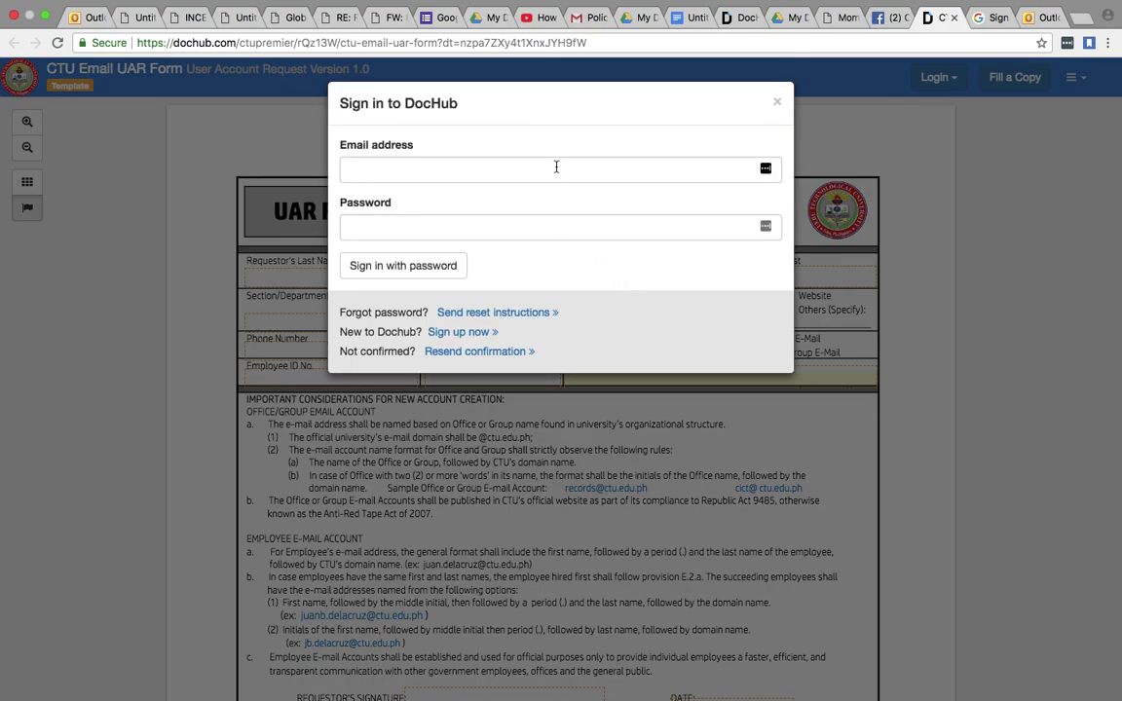
click(556, 168)
click(492, 194)
click(491, 226)
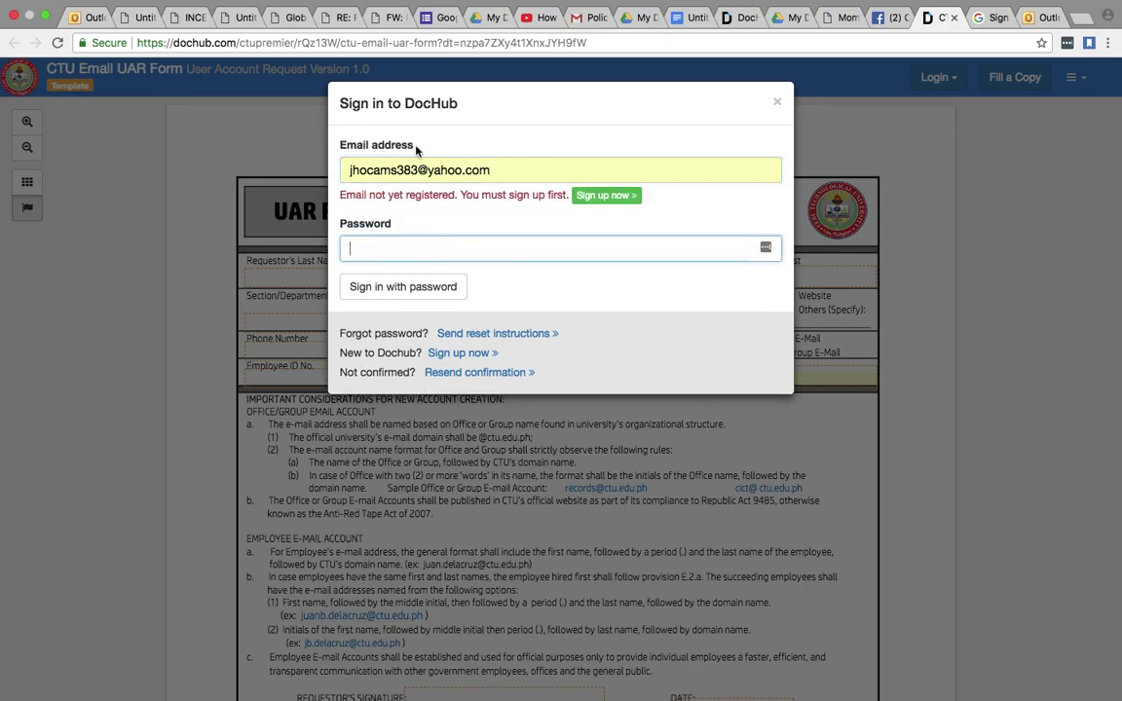
click(605, 196)
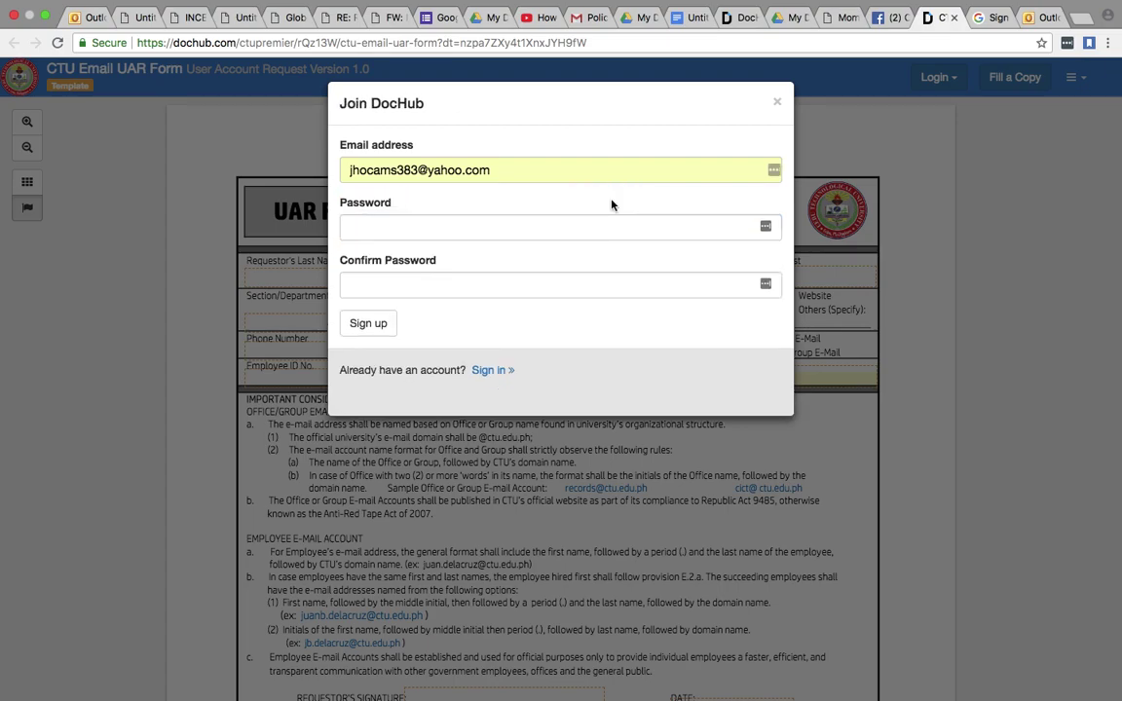
- Enter and confirm a new password, then submit the DocHub registration
click(532, 229)
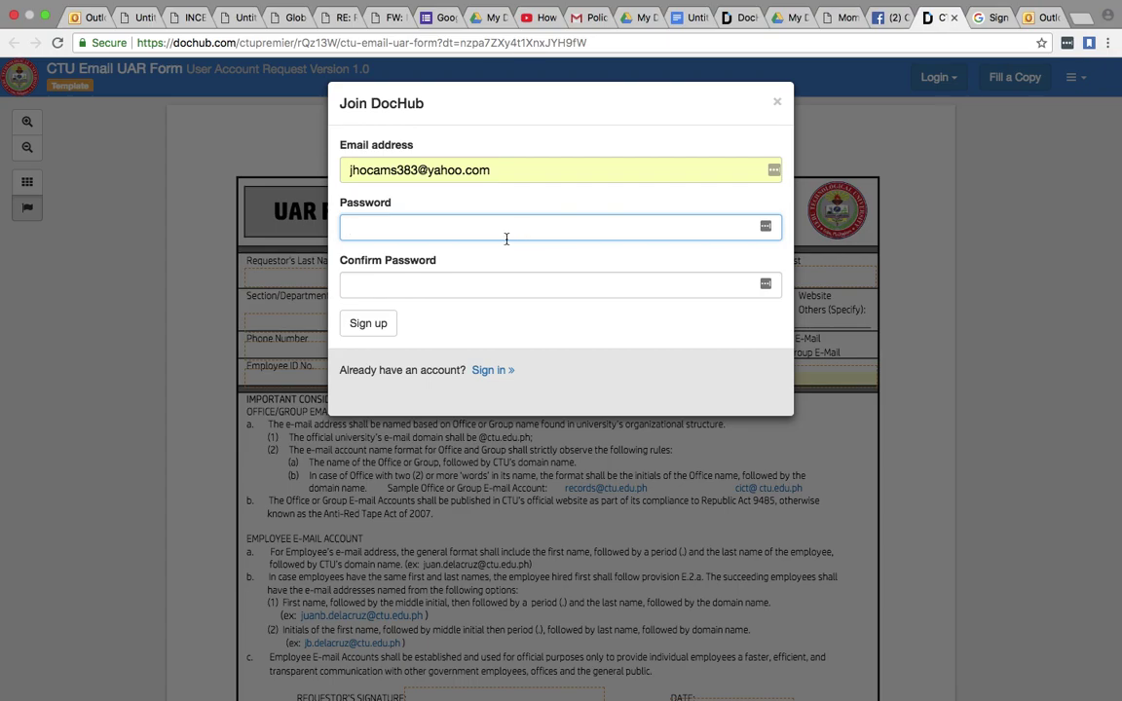
click(421, 282)
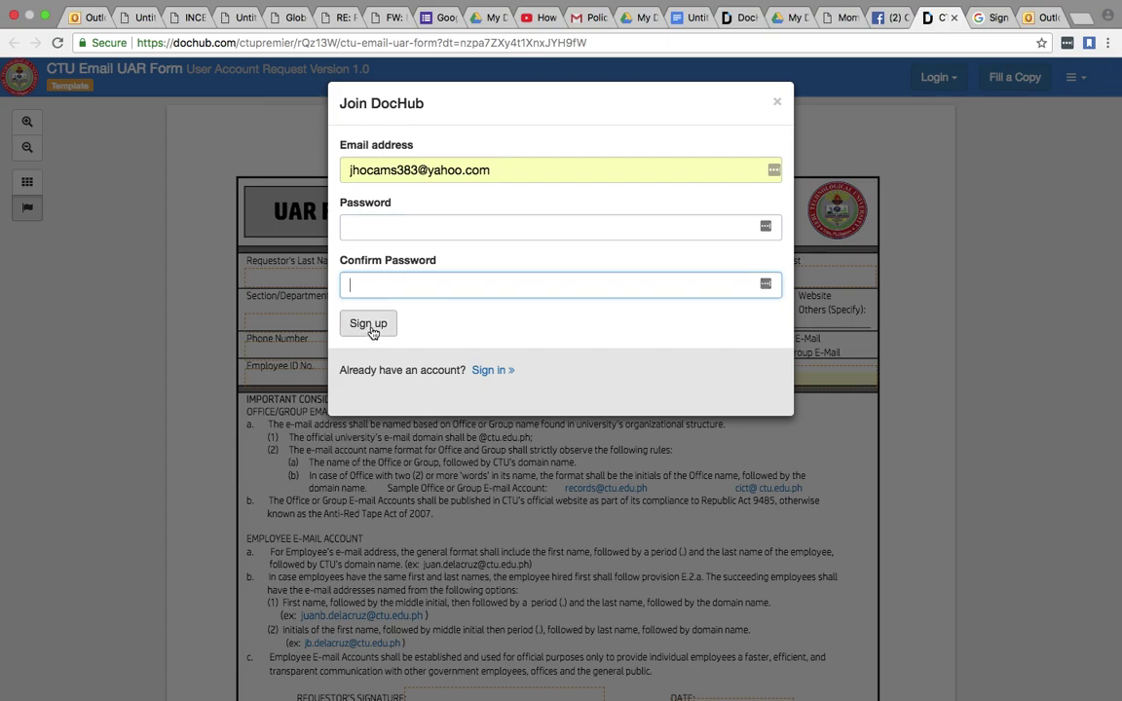
click(371, 230)
text(••)
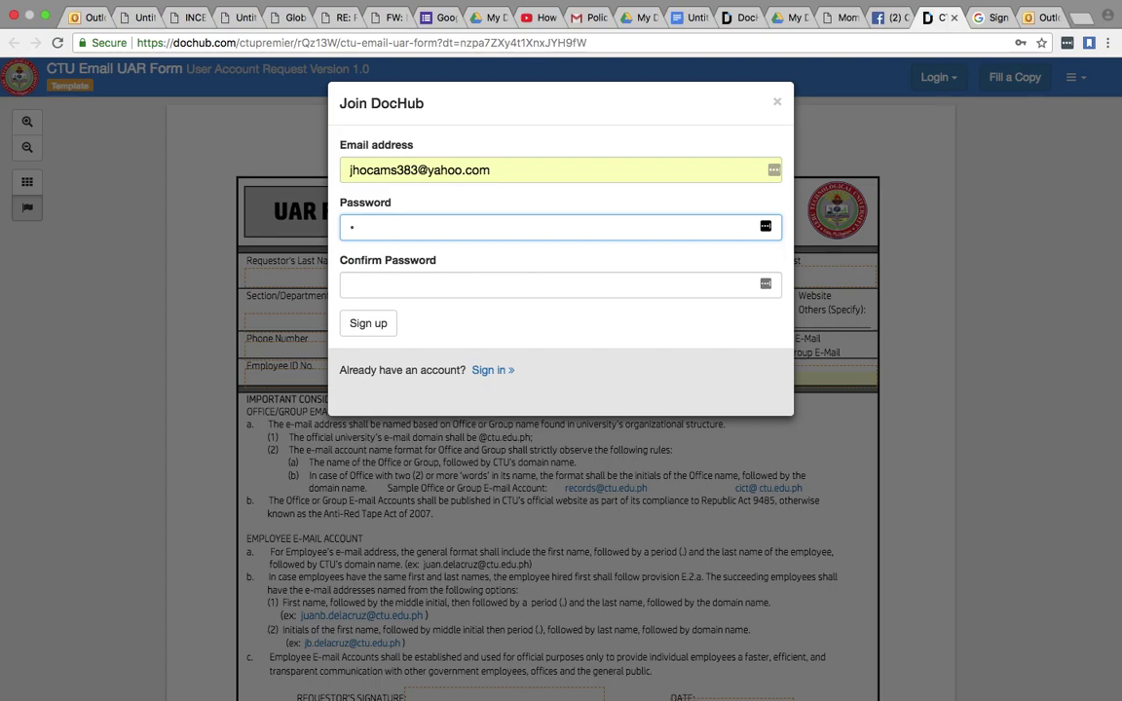
text(••••••)
click(351, 284)
text(••••••)
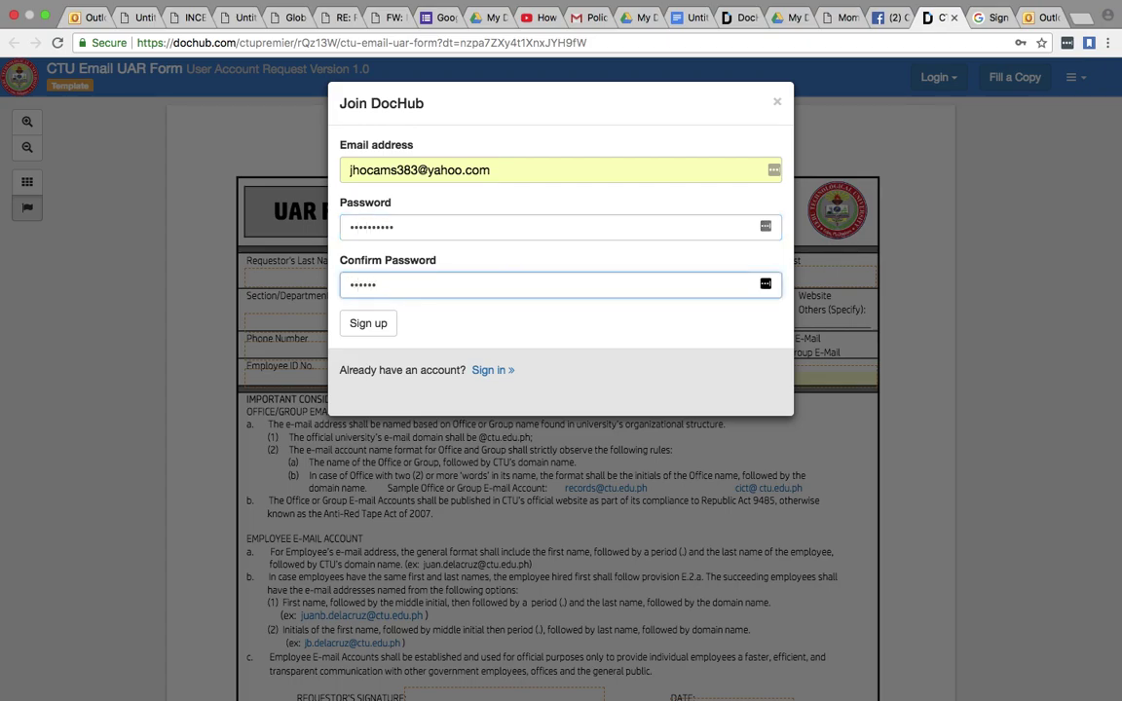
text(•••••)
click(369, 324)
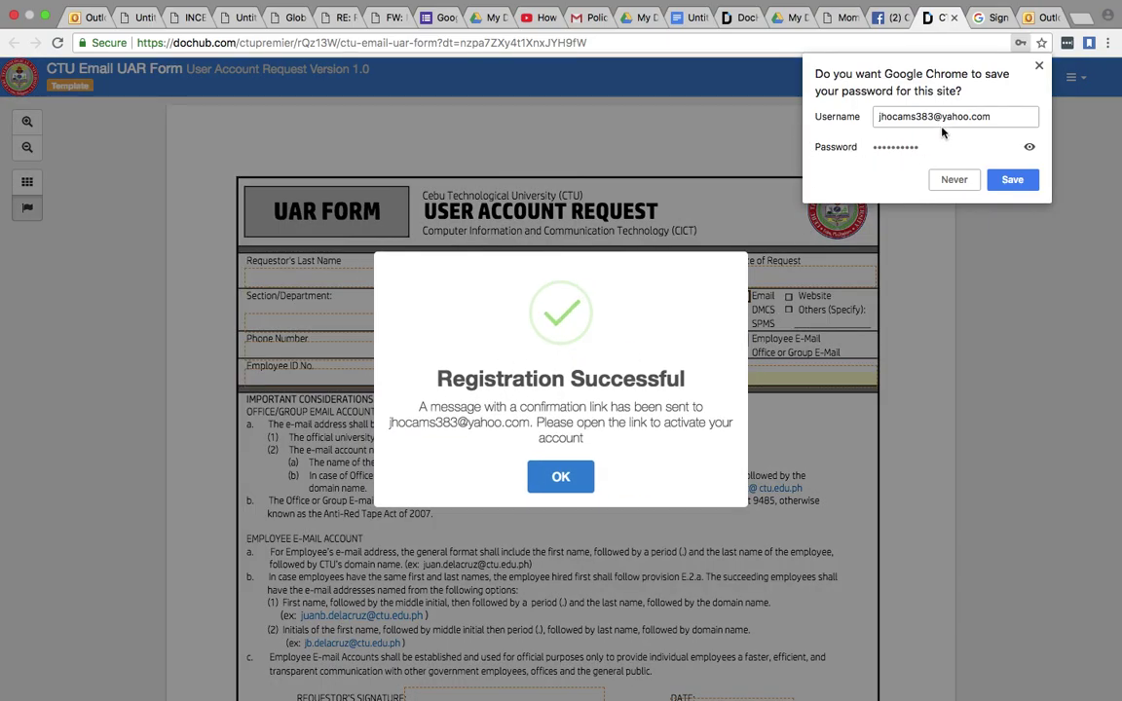
- Dismiss the save-password and registration prompts, then sign in with Google and allow DocHub access
click(953, 180)
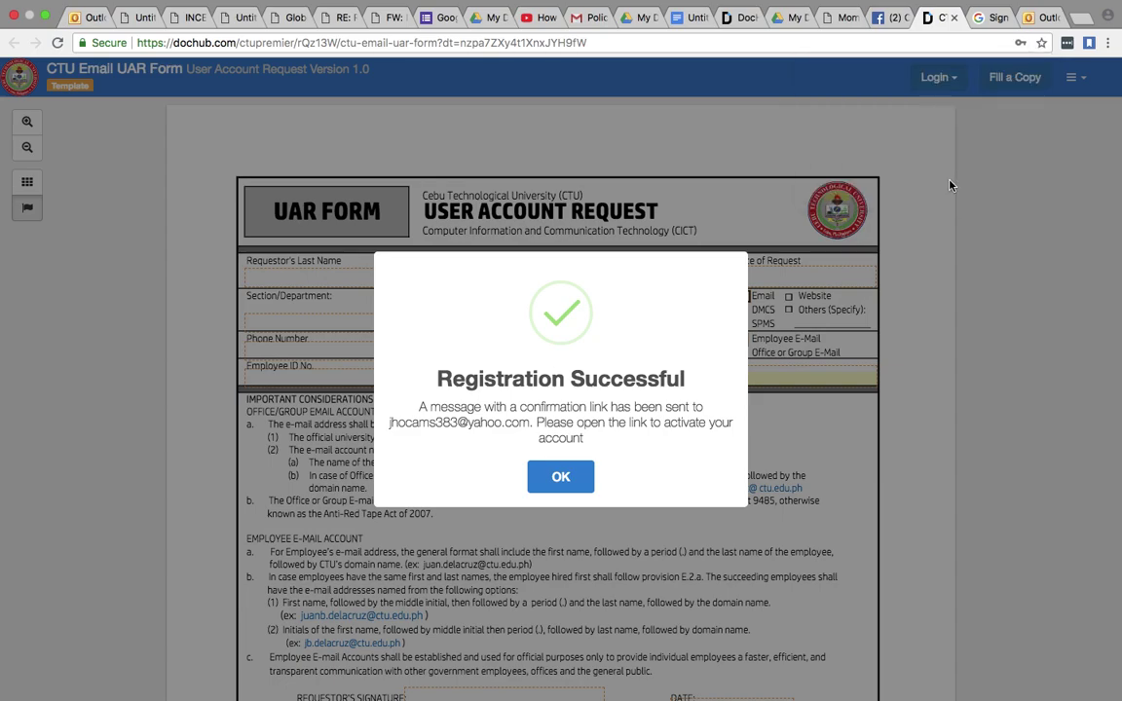
click(561, 478)
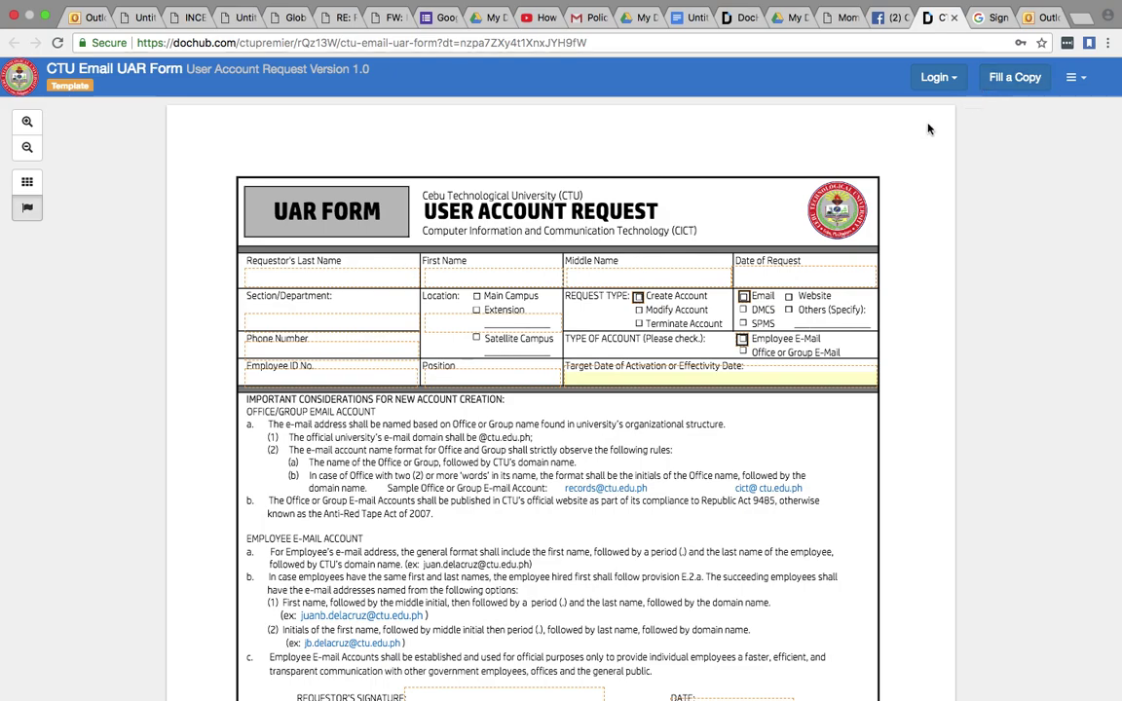
click(1016, 83)
click(497, 226)
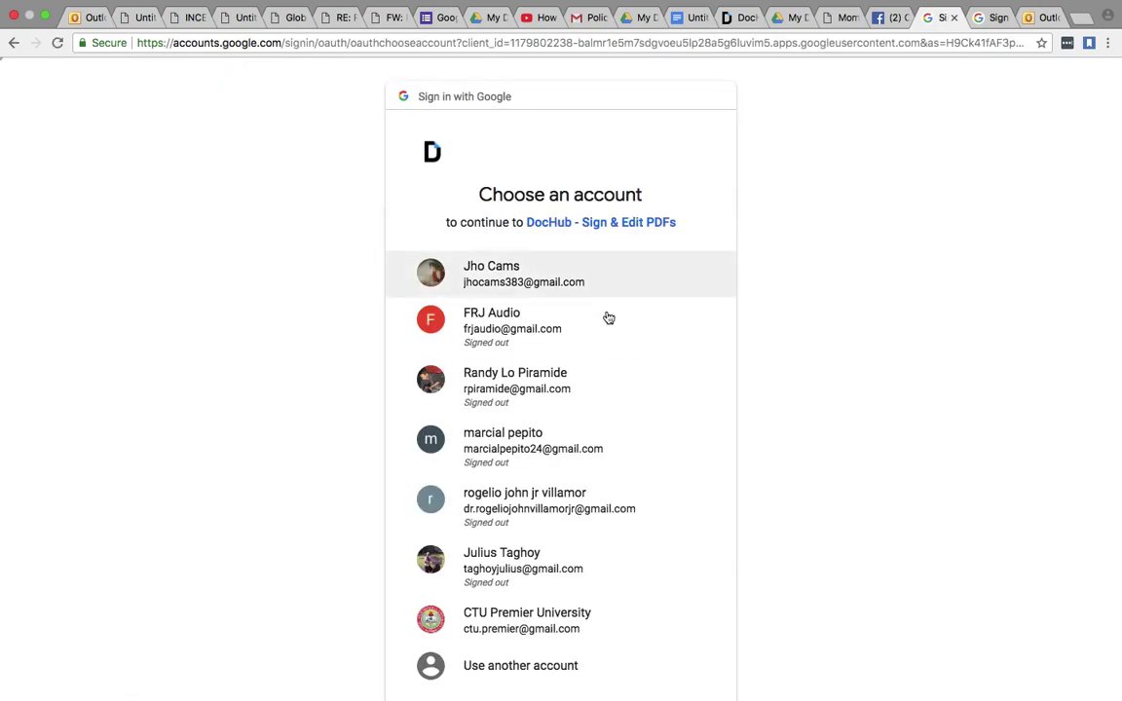
click(516, 322)
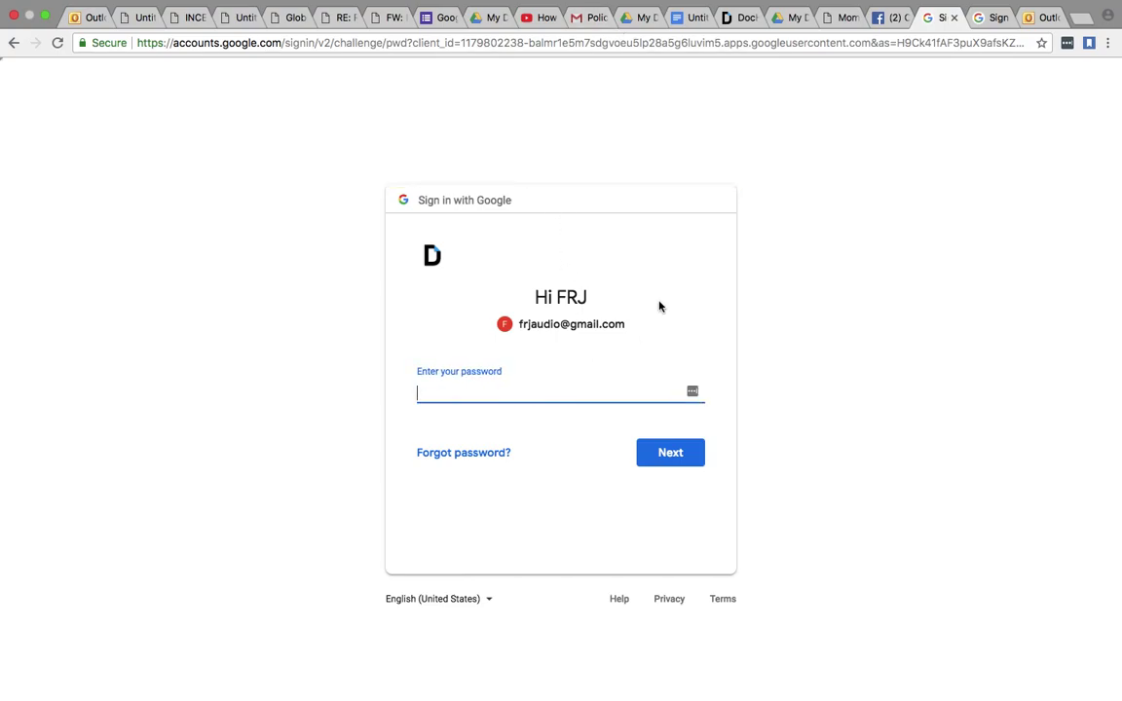
text(•••••••••••)
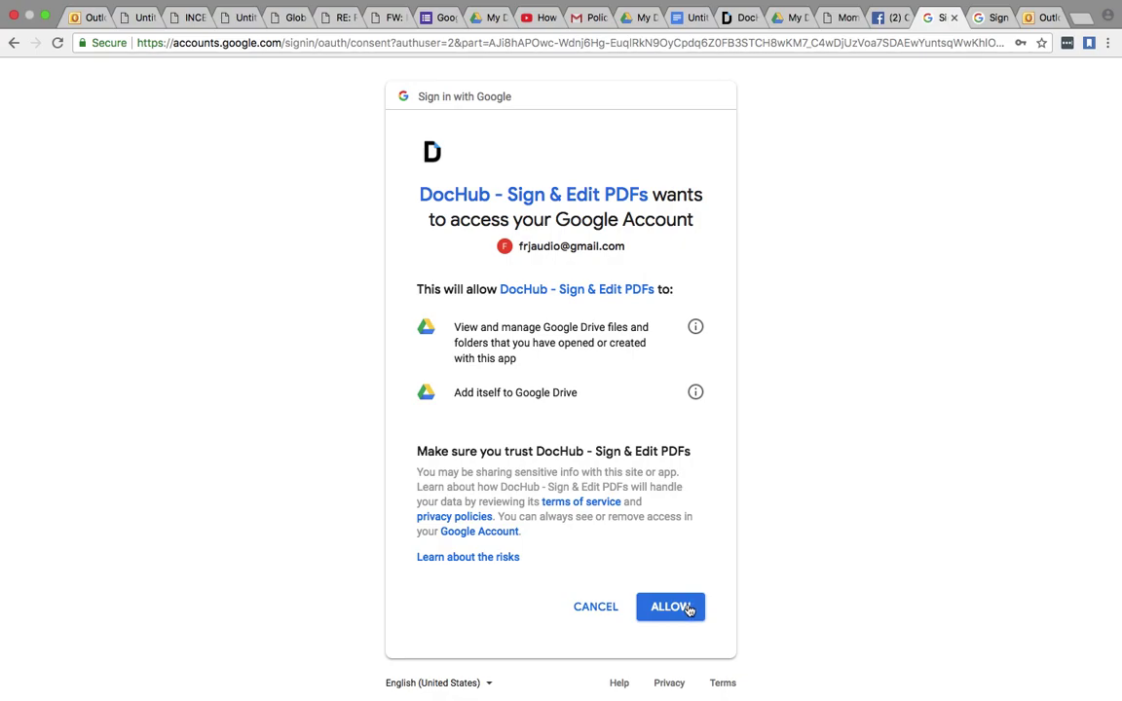
click(687, 611)
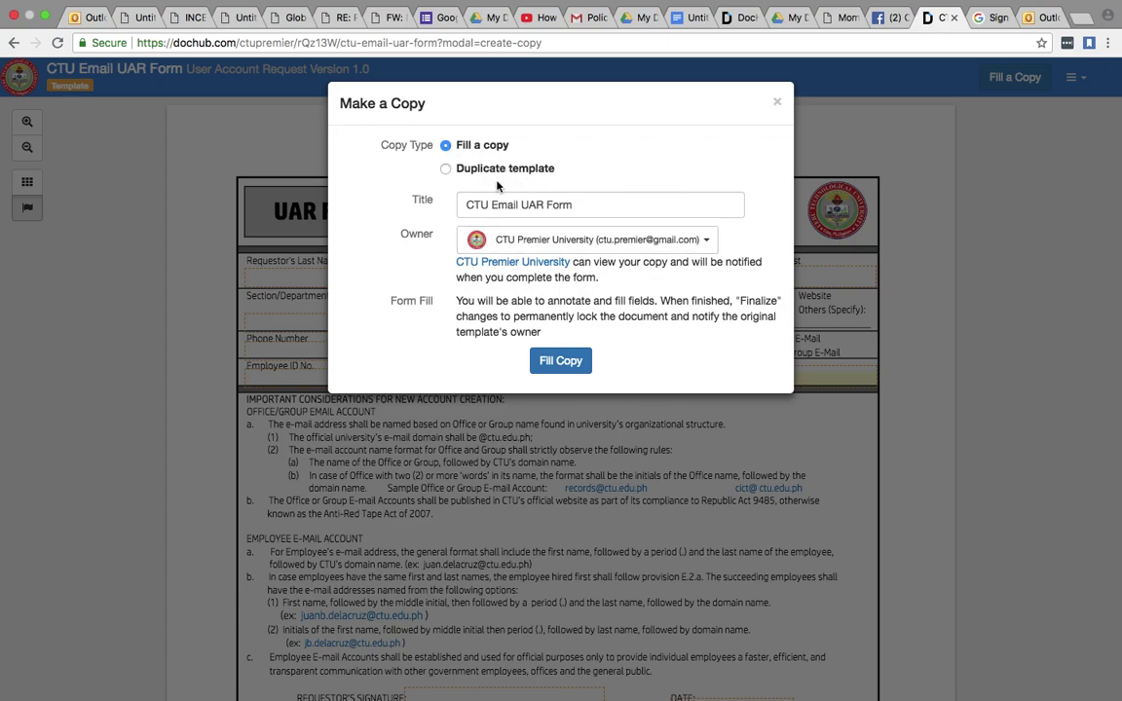
- Create the fillable copy with its existing title and accept the electronic records and signatures agreement
click(567, 207)
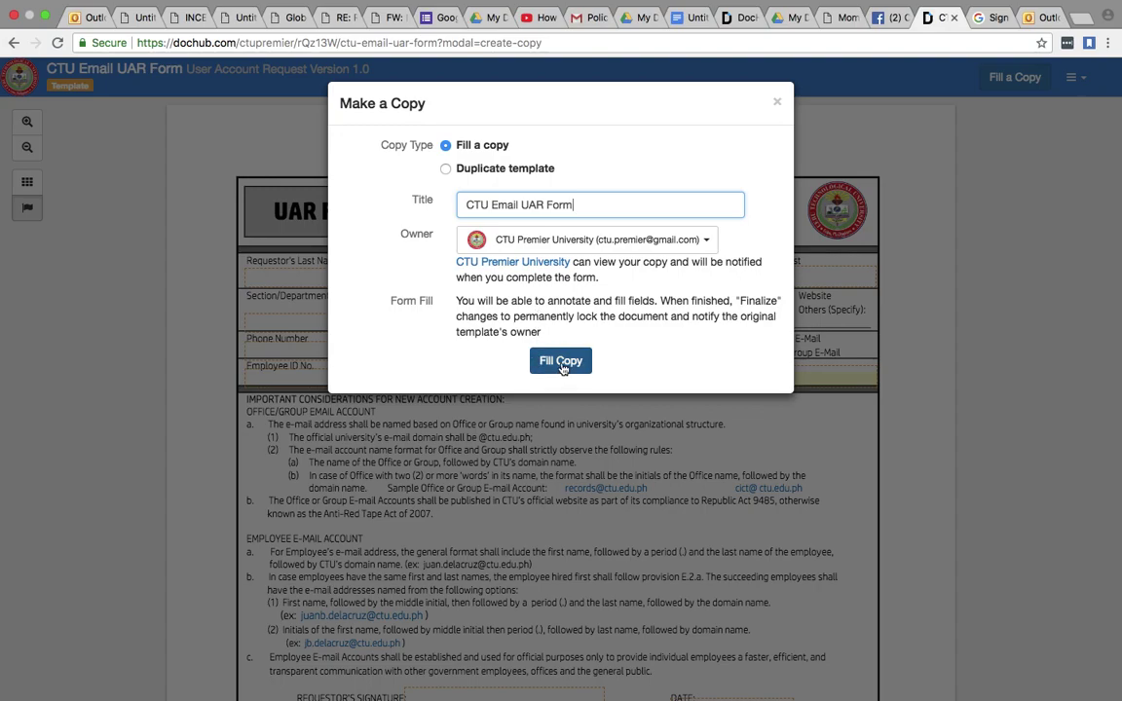
click(561, 361)
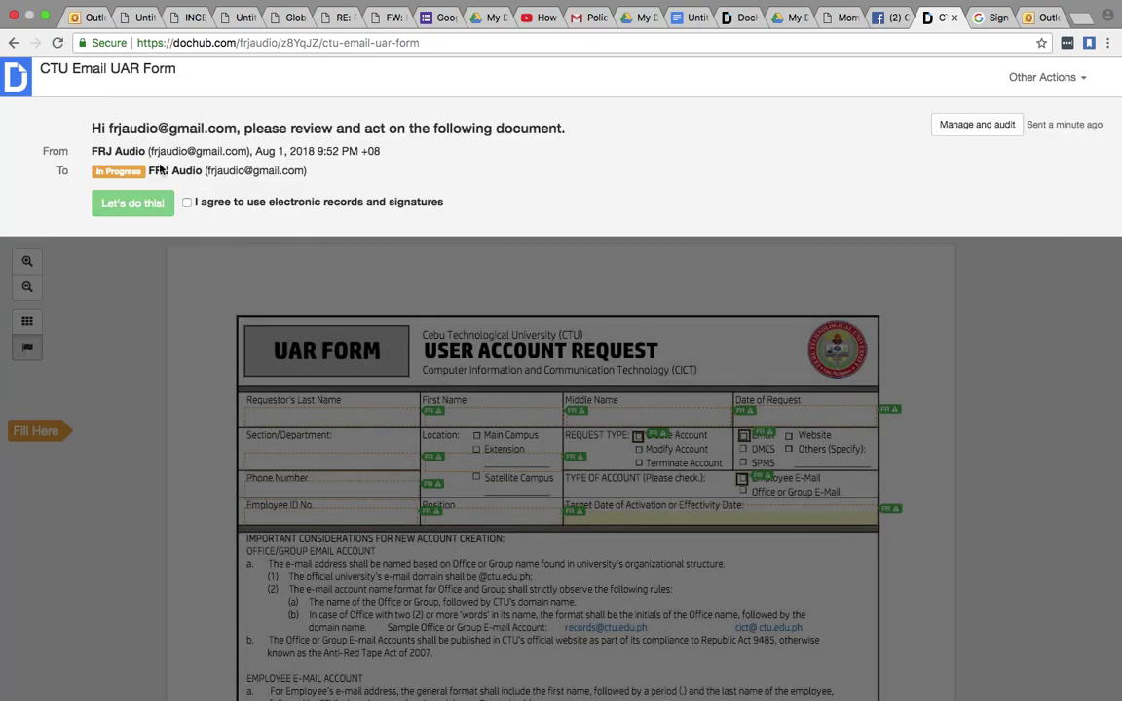
click(188, 203)
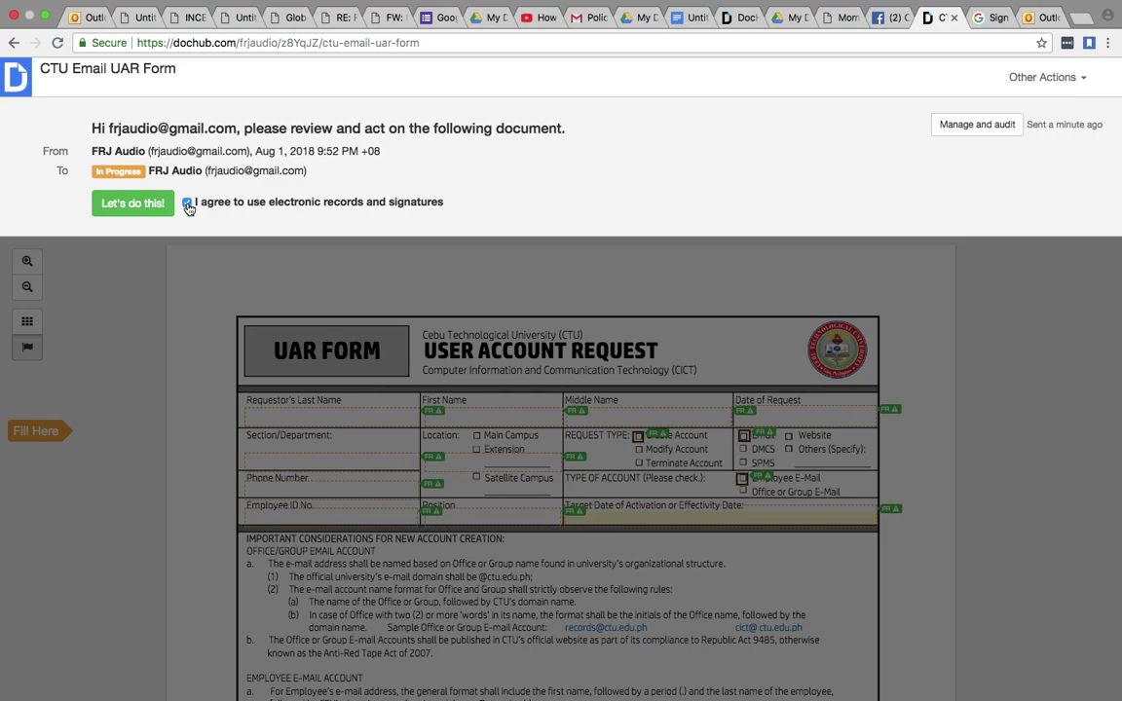
- Enter the requester's last, first and middle names, request date 2018-08-01, Create Account and Email
click(129, 205)
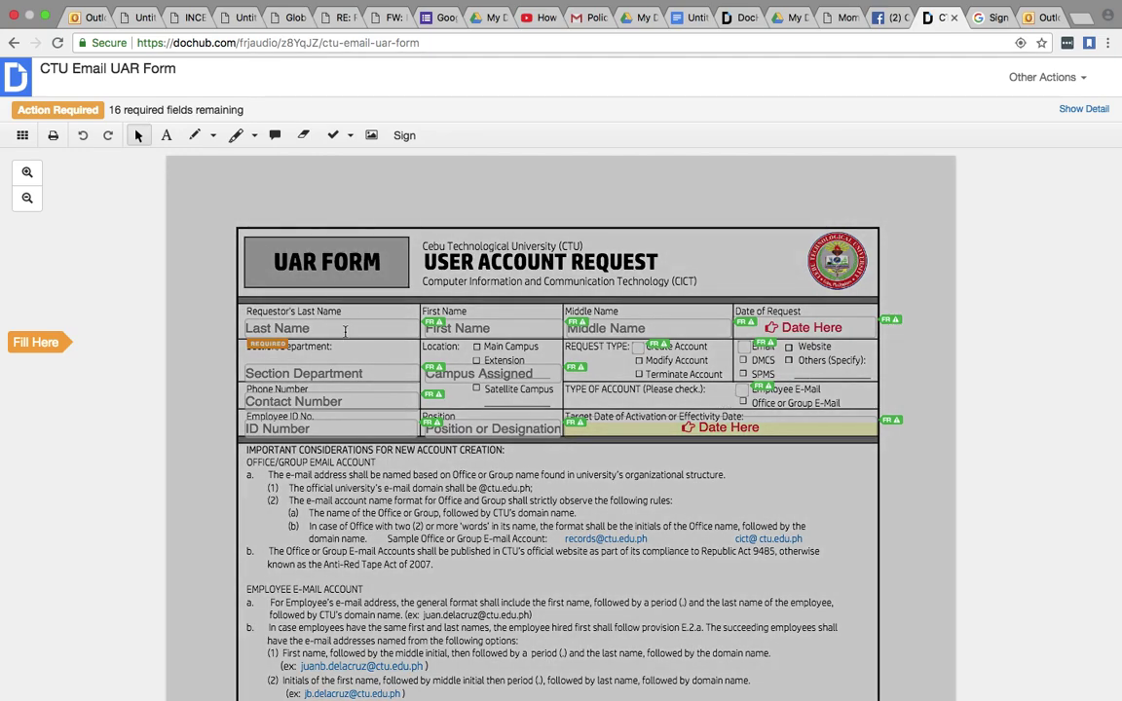
click(345, 329)
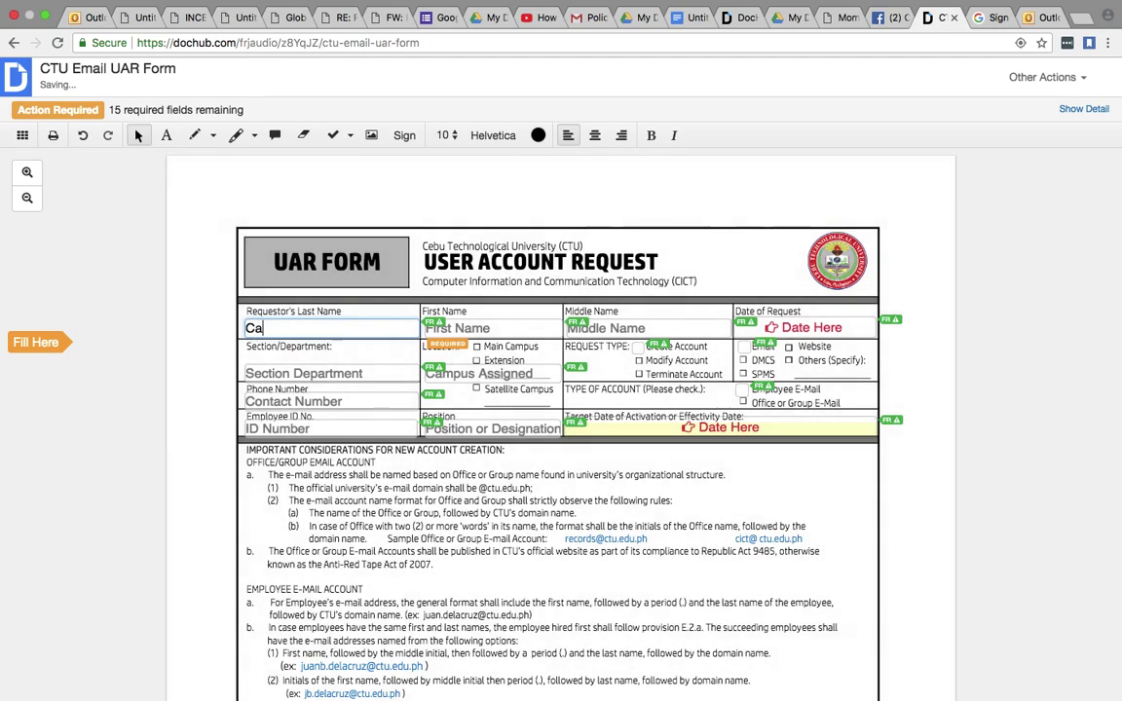
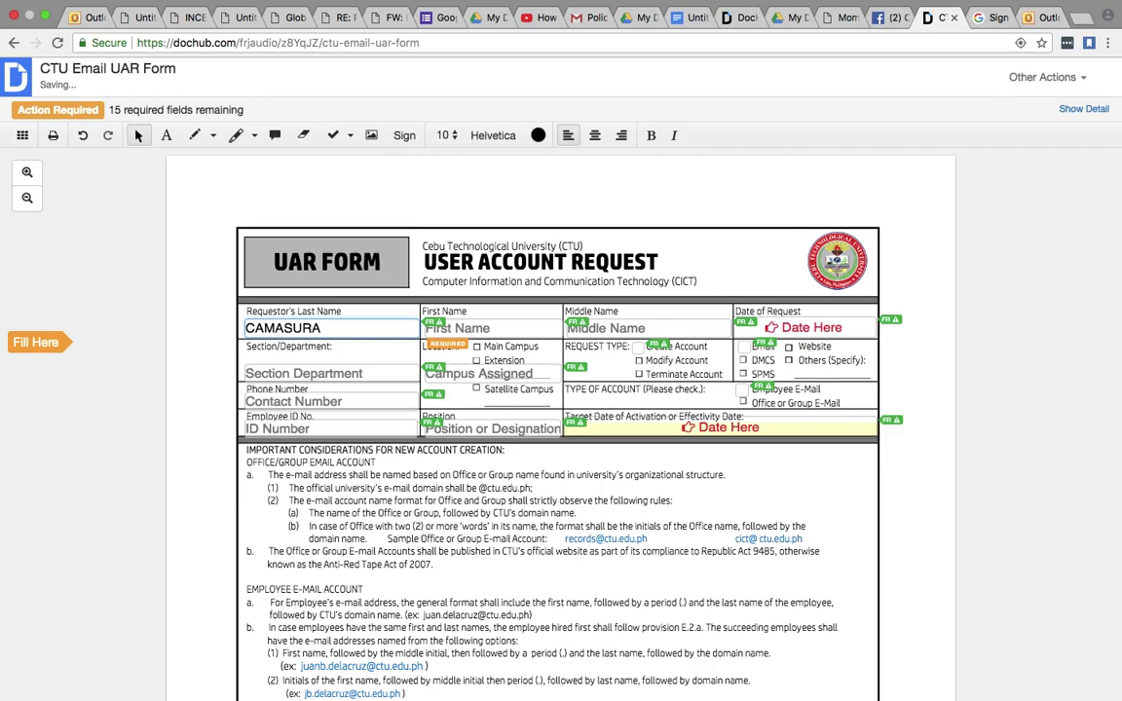
click(492, 328)
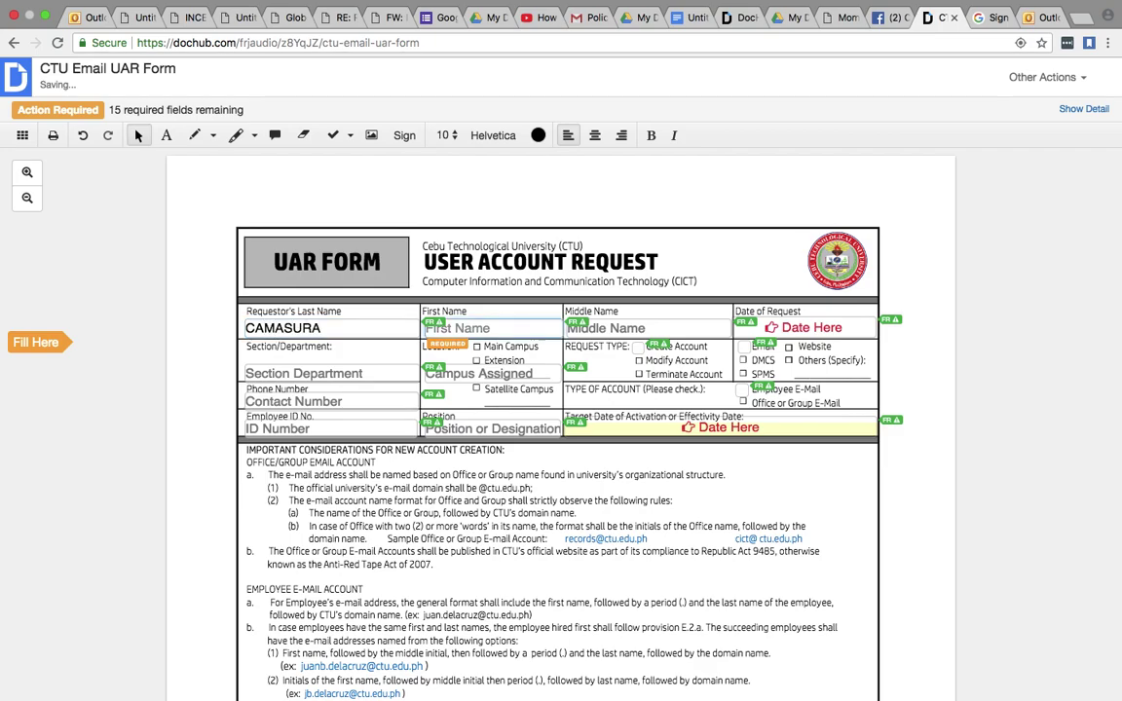
key(Tab)
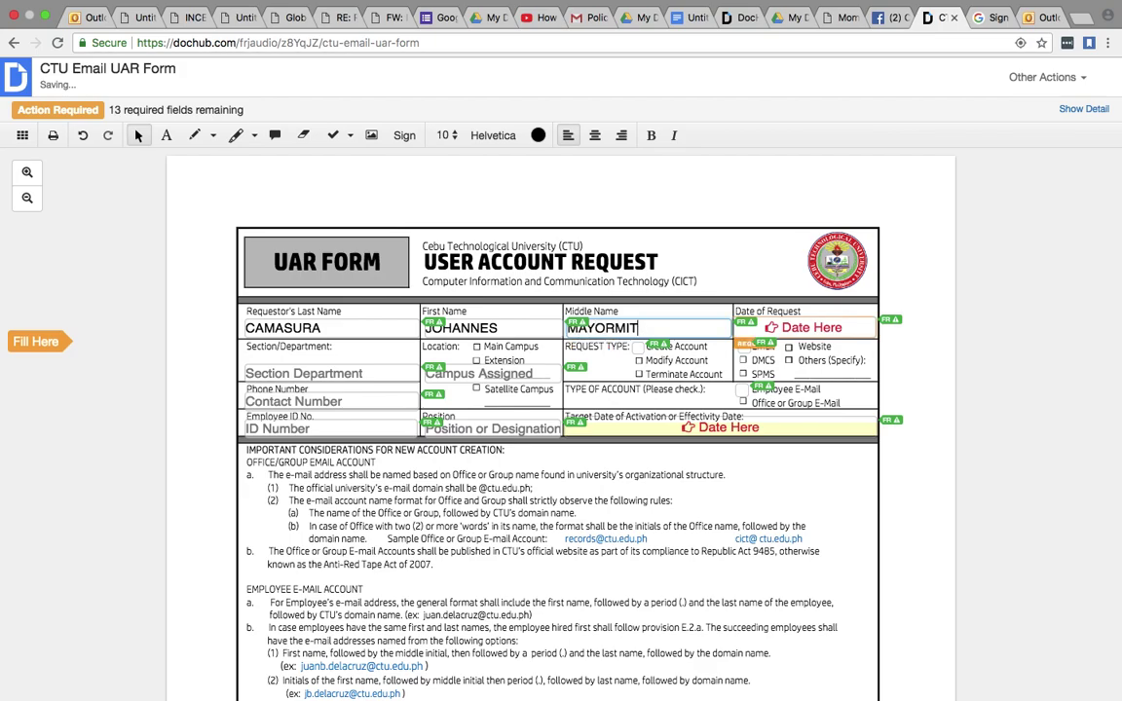
key(Tab)
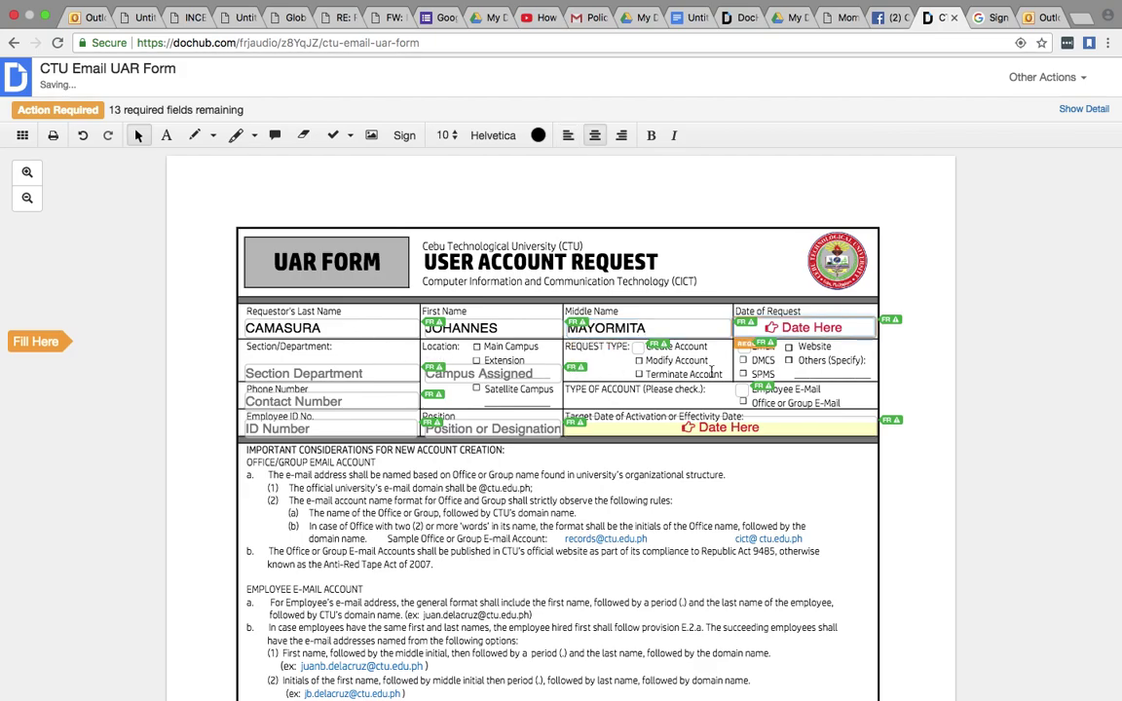
click(821, 329)
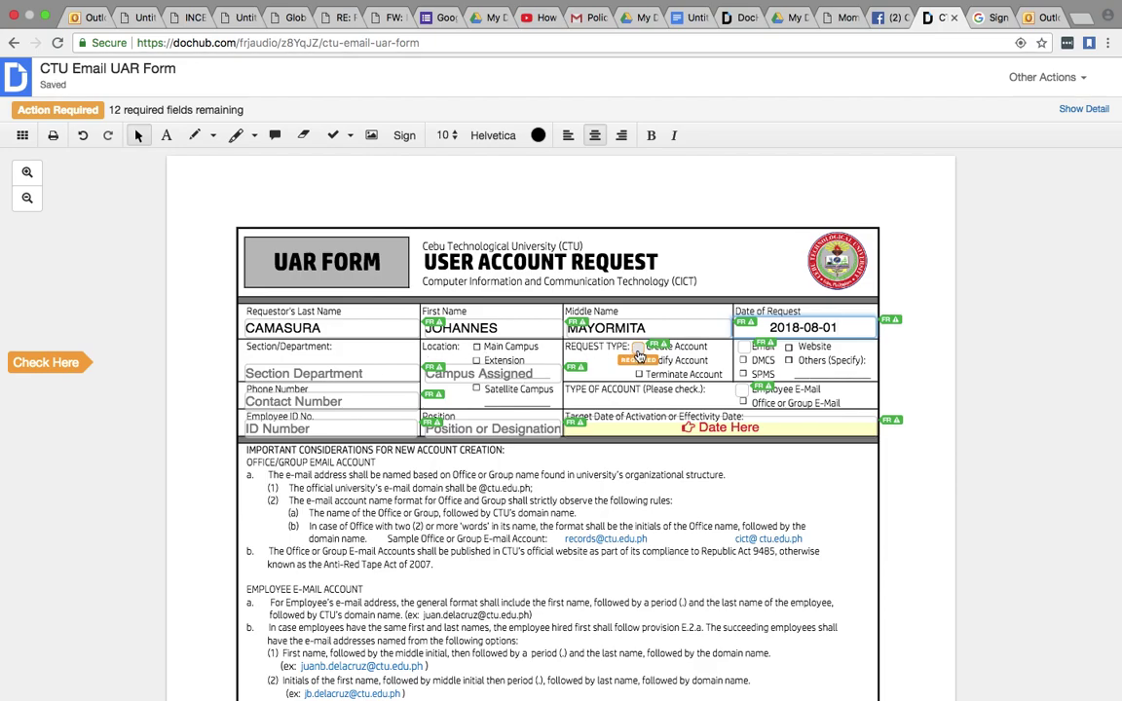
click(638, 348)
click(743, 346)
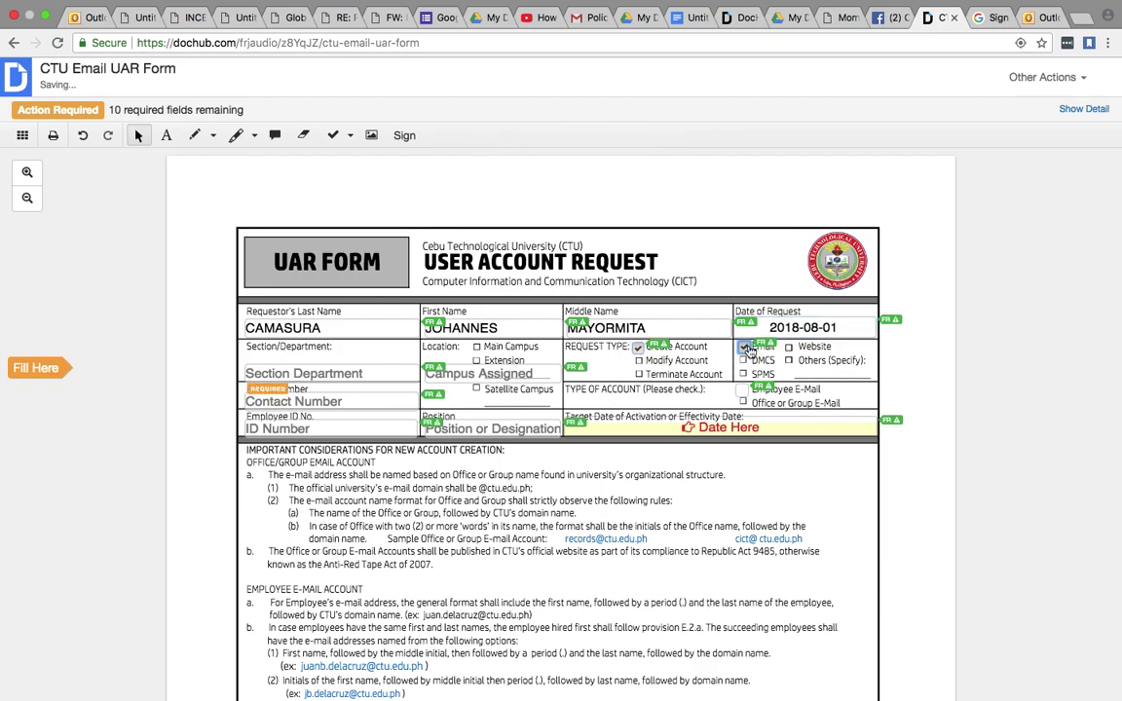
- Fill Section/Department with MIS / ADMINISTRATION, fixing the typo, and Campus Assigned with MAIN CAMPUS
click(333, 374)
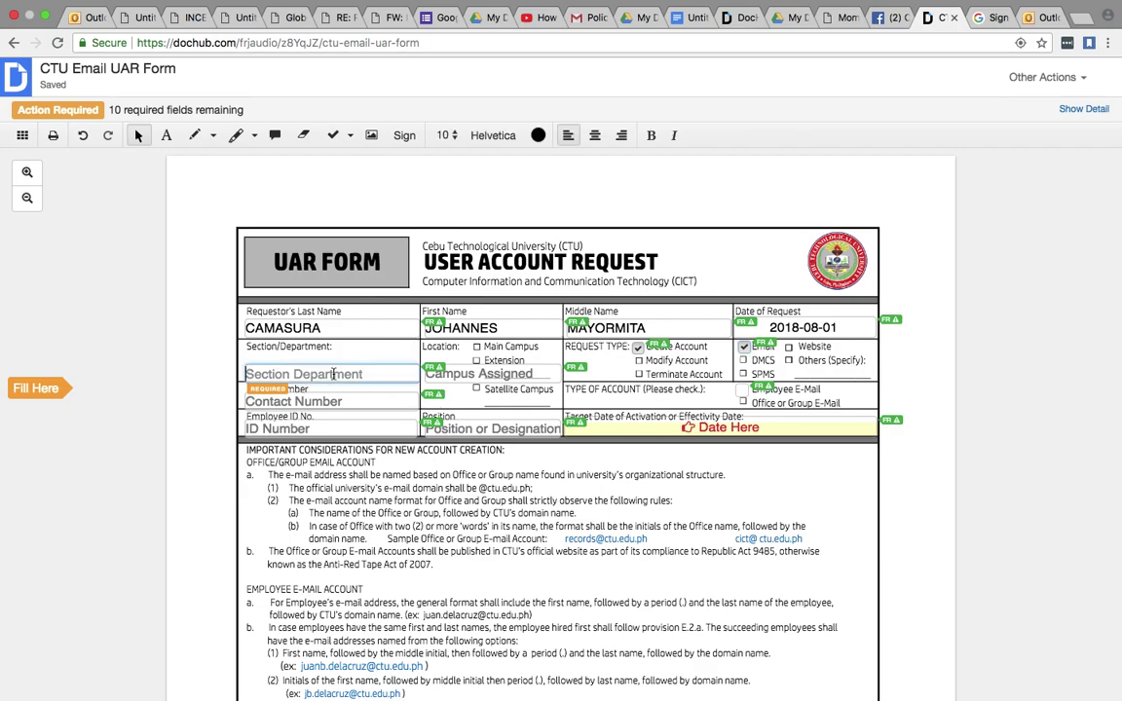
text(MIS)
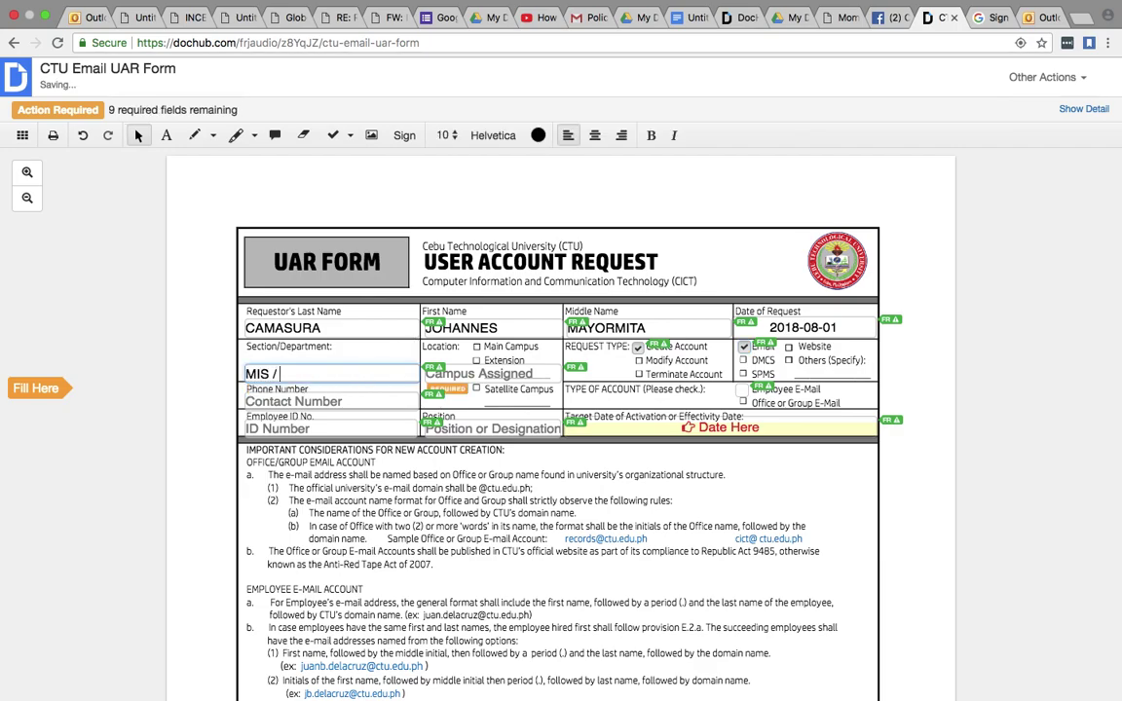
text( / ADMINISTARTION)
key(BackSpace)
key(BackSpace)
key(BackSpace)
key(BackSpace)
key(BackSpace)
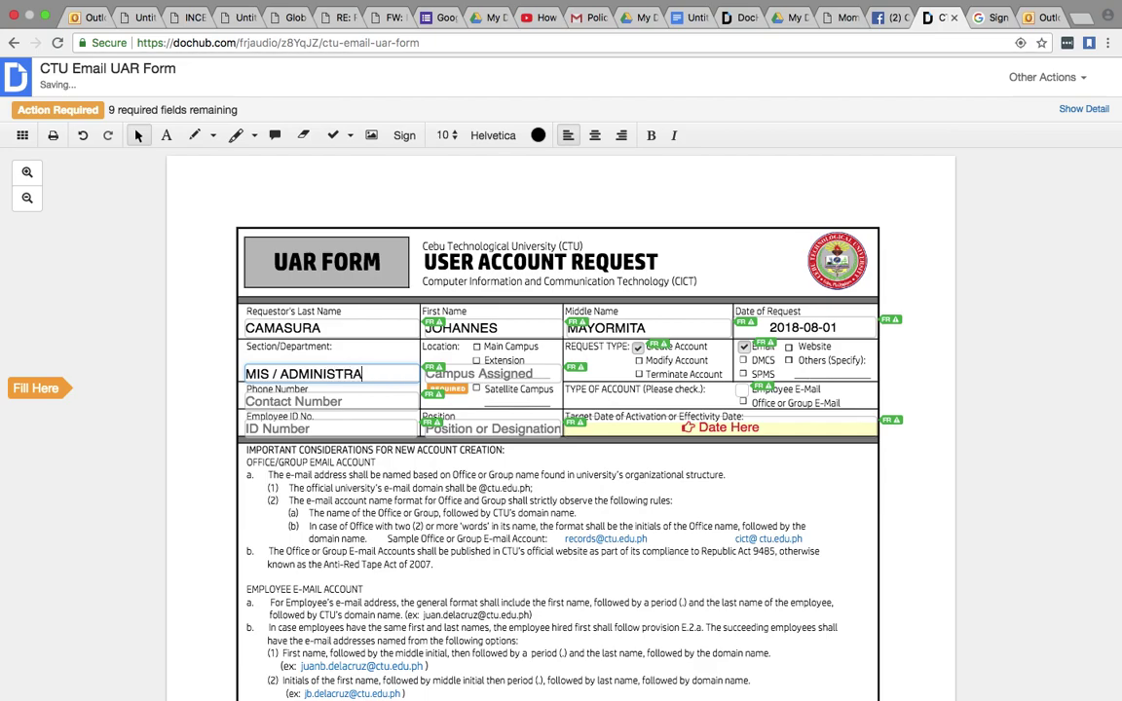
text(ON)
click(448, 374)
text(MAIN CAMPUS)
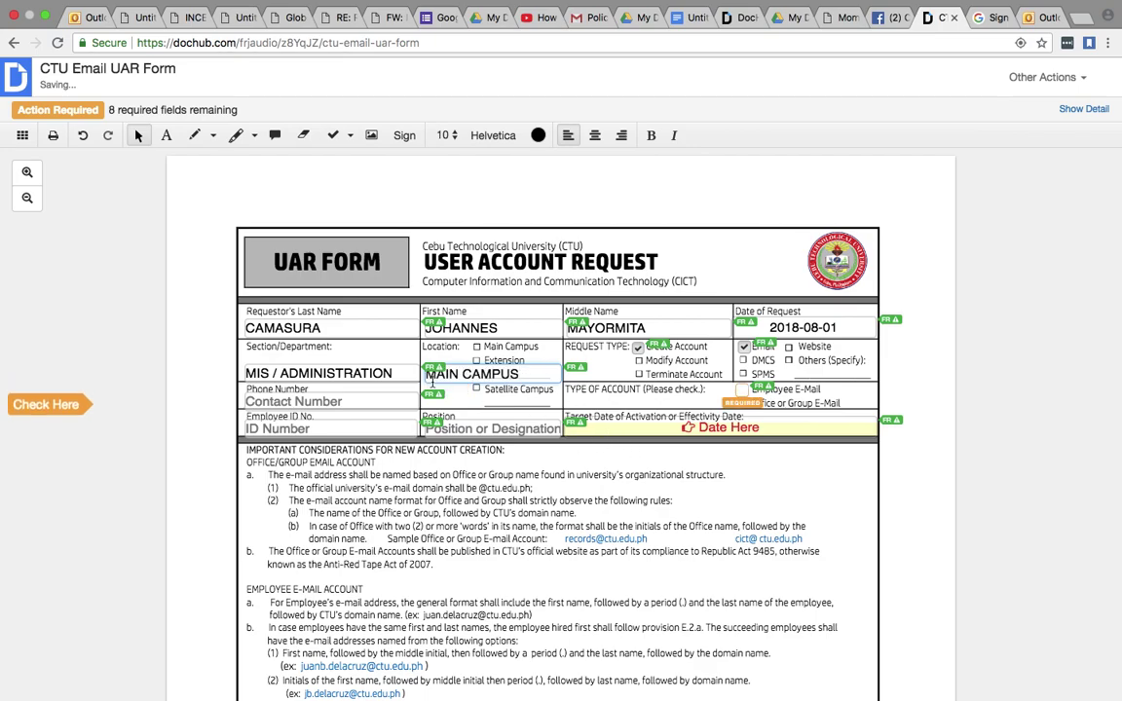
- Enter the requester's phone number and mark the account type as Employee E-Mail
click(358, 398)
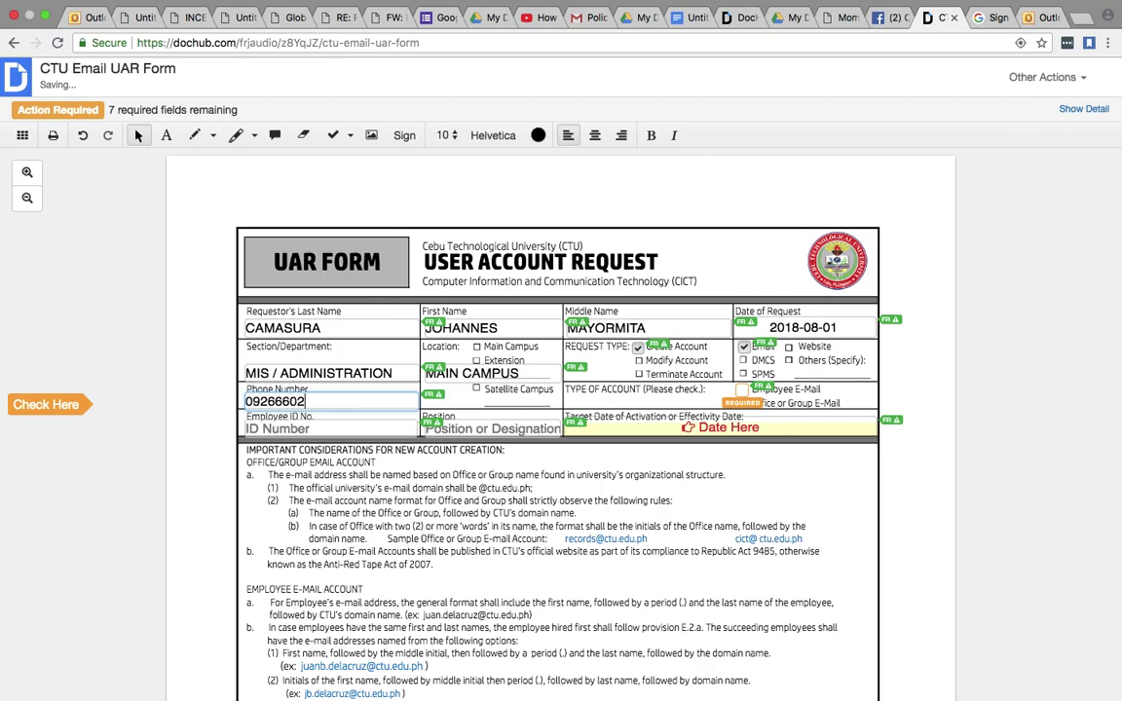
click(495, 401)
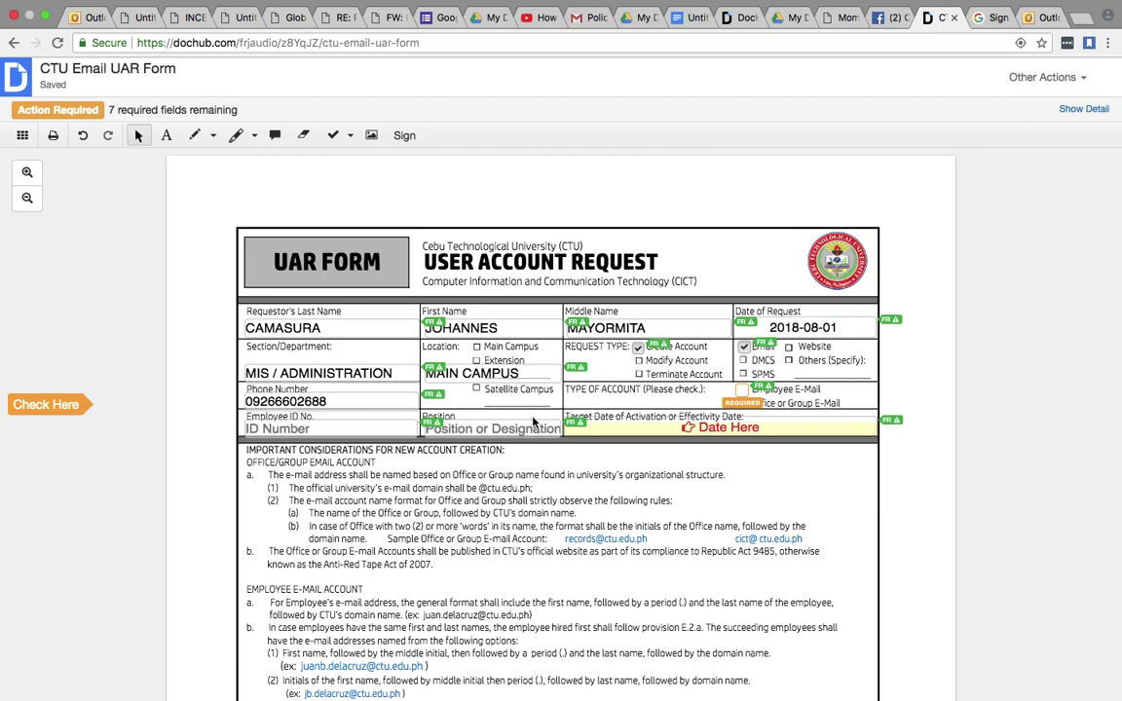
click(743, 390)
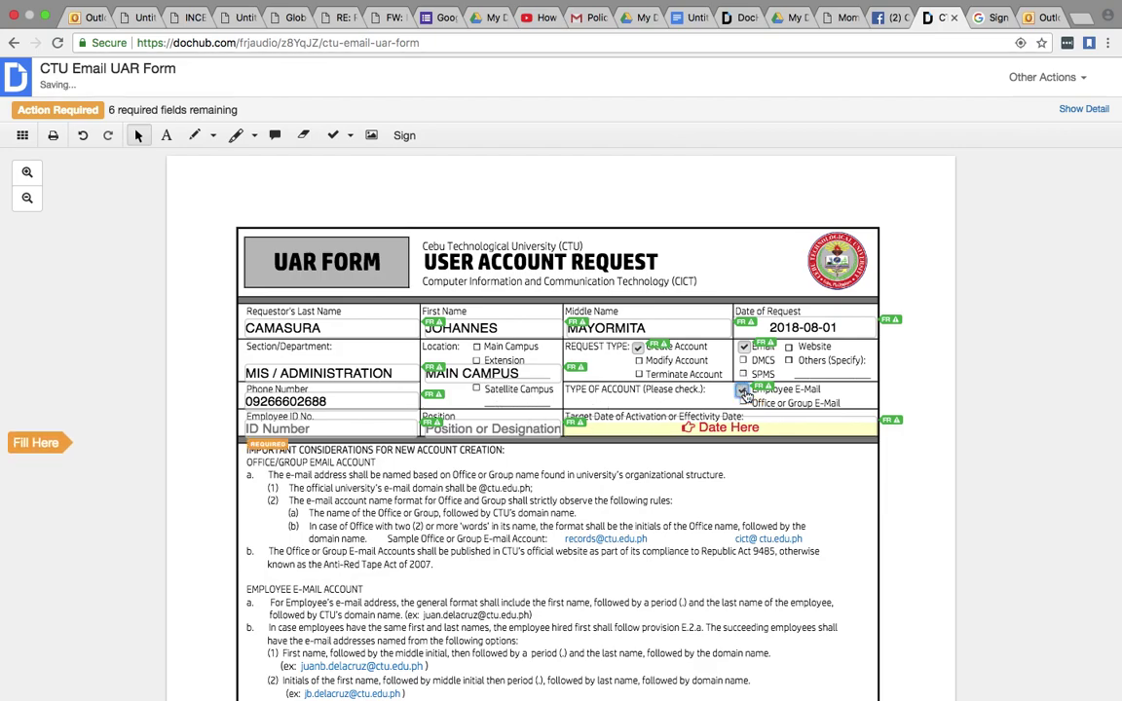
- Fill in the employee ID, Position CICT DIRECTOR and target activation date 2018-08-01
click(340, 428)
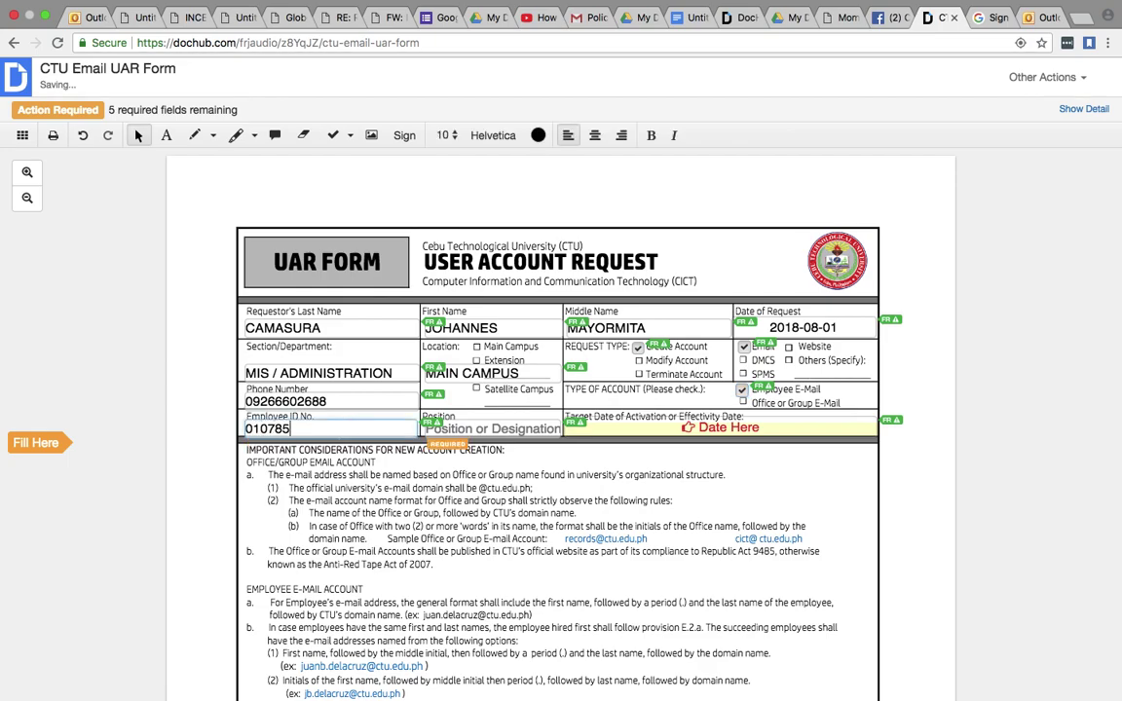
click(474, 432)
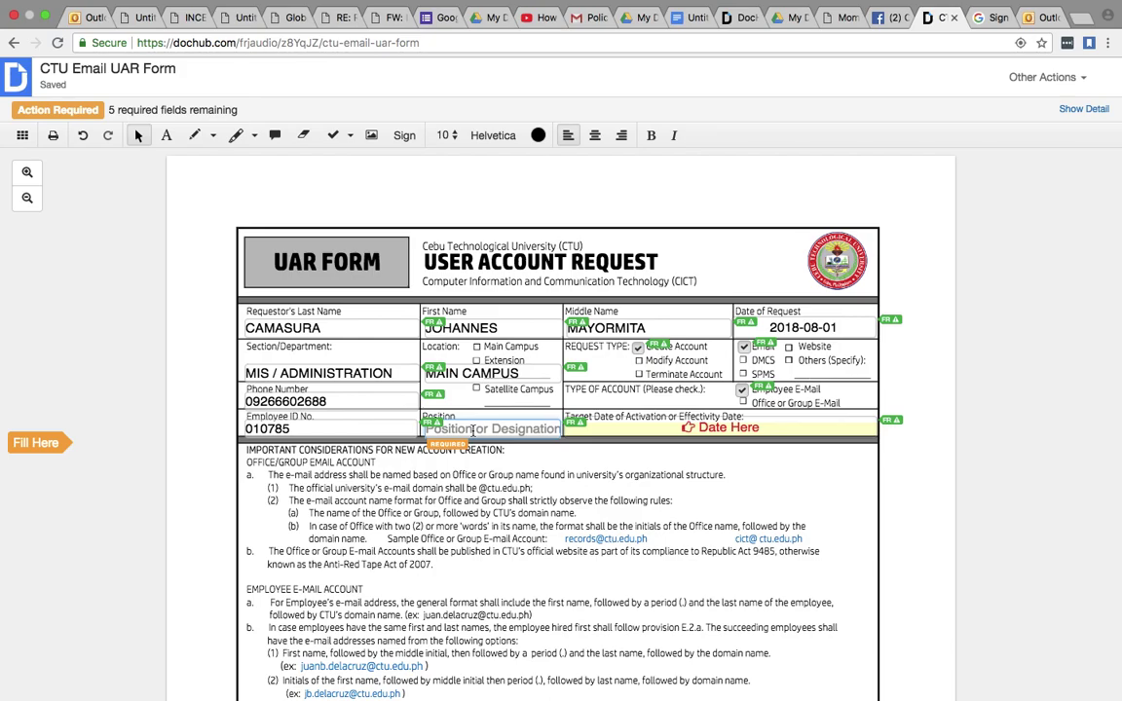
text(CIC)
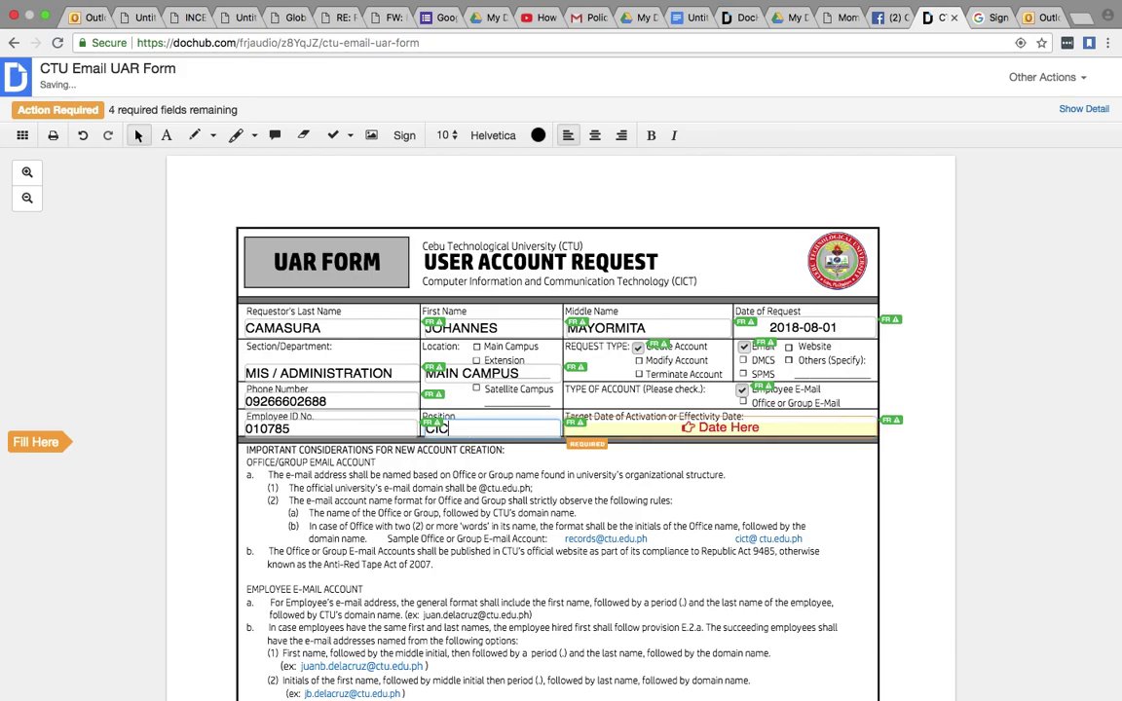
text(T DIRECTOR)
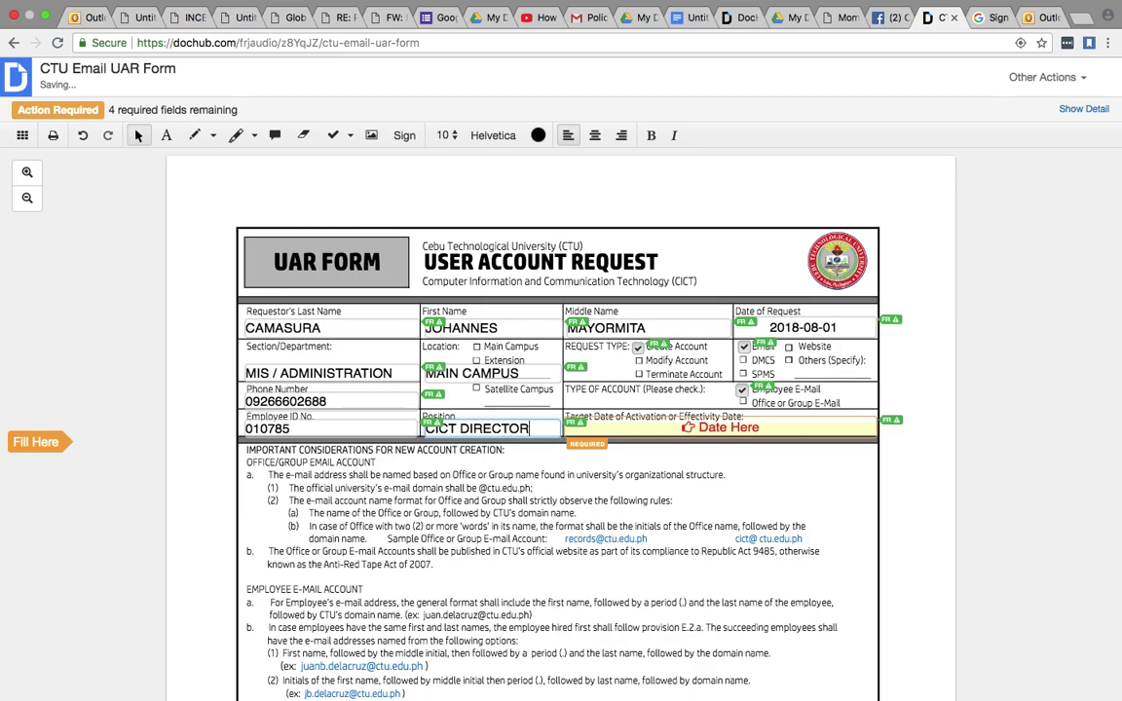
click(700, 426)
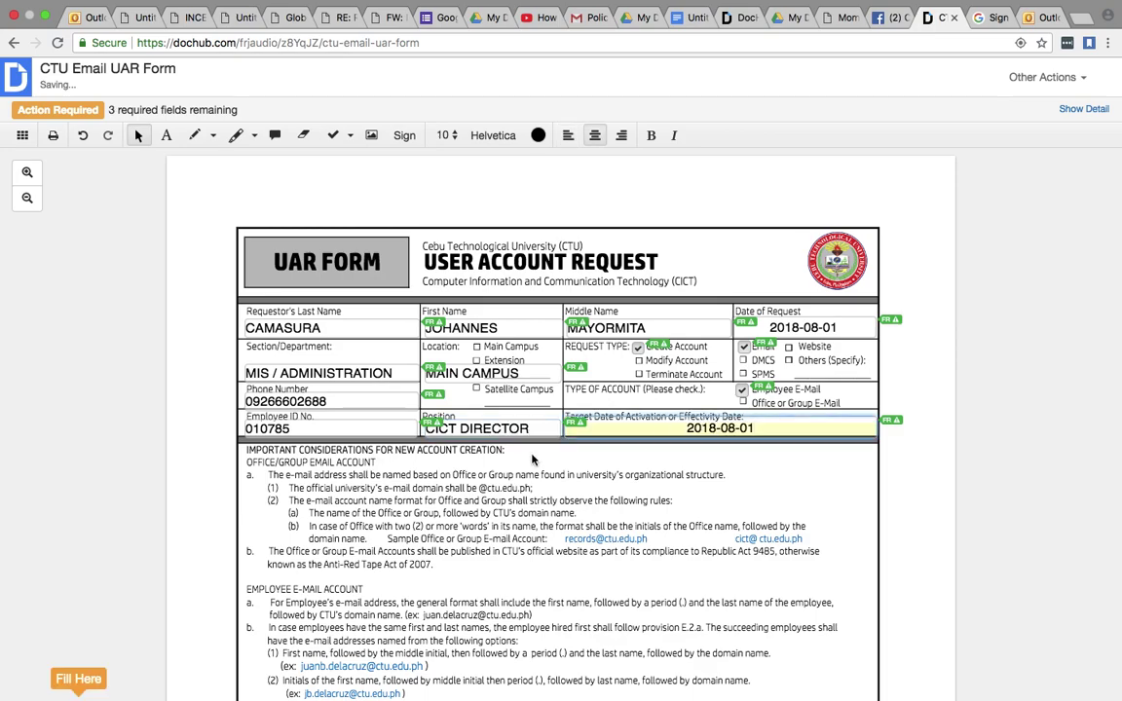
- Start the requester's signature and try the Phone option with the Philippines country code
scroll(535, 484, down, 5)
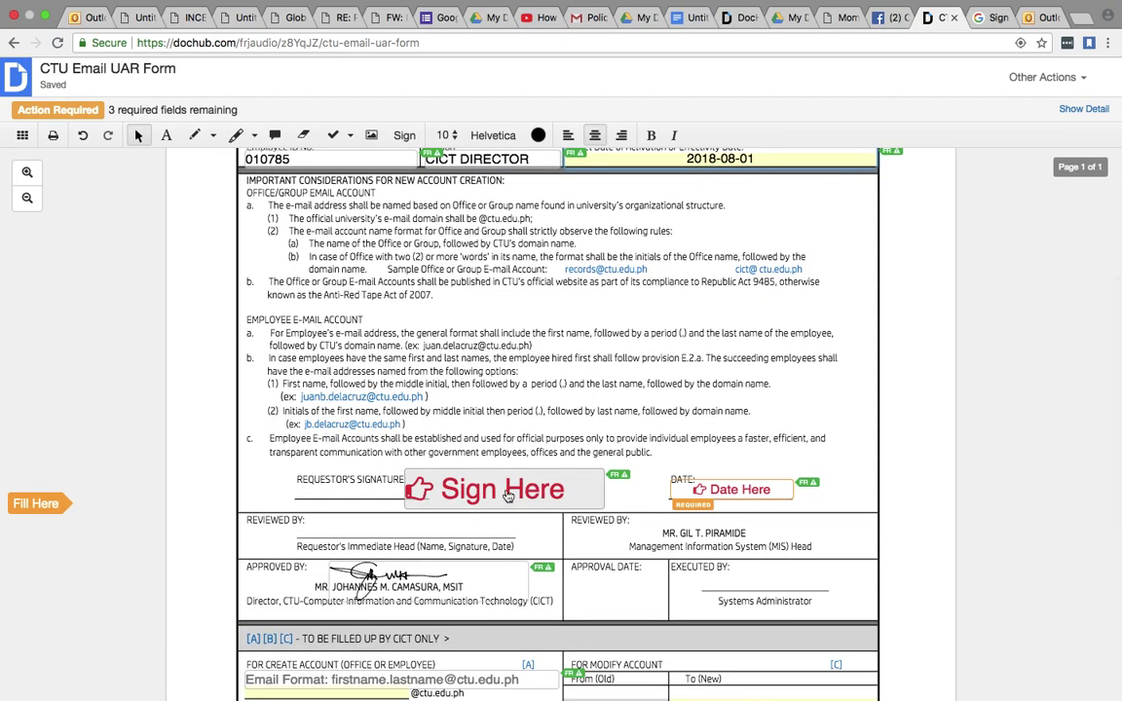
click(499, 491)
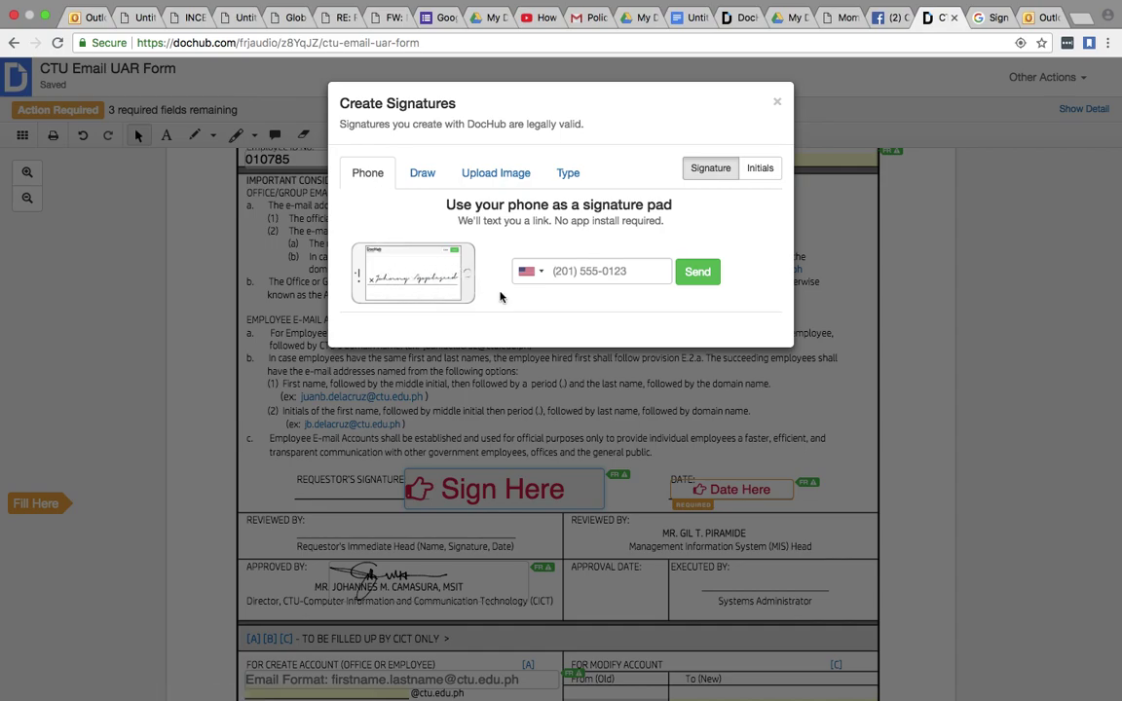
click(534, 271)
scroll(530, 370, down, 15)
scroll(530, 389, down, 20)
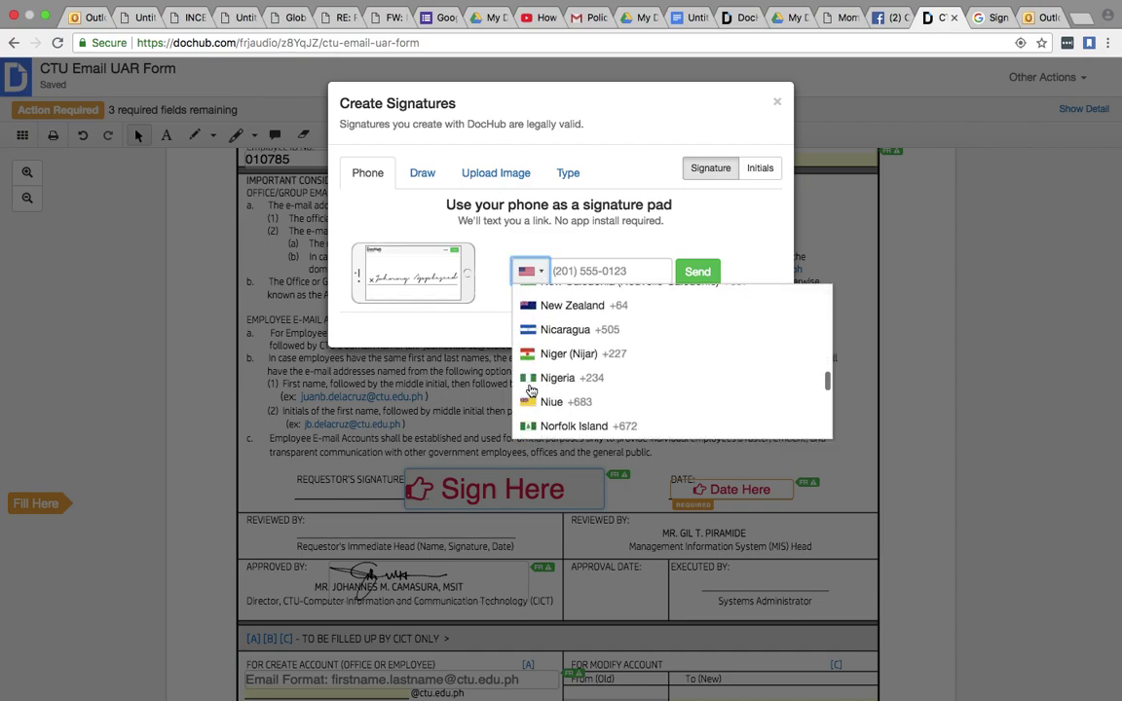
scroll(531, 391, up, 1)
scroll(535, 391, down, 4)
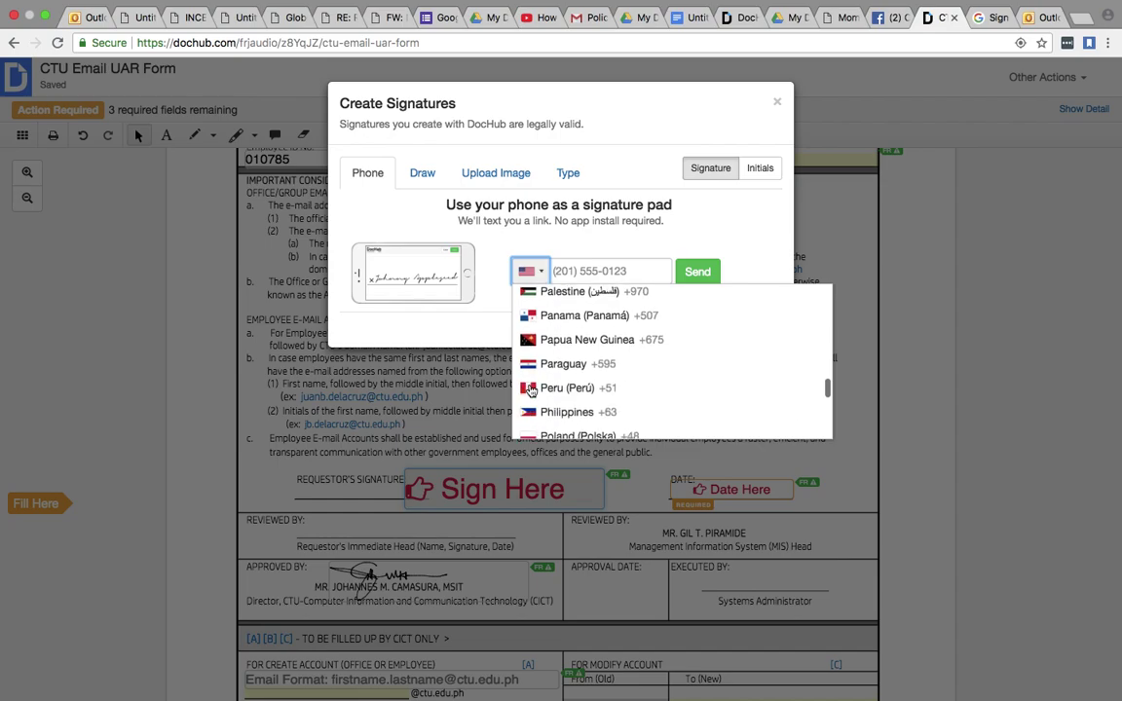
click(541, 392)
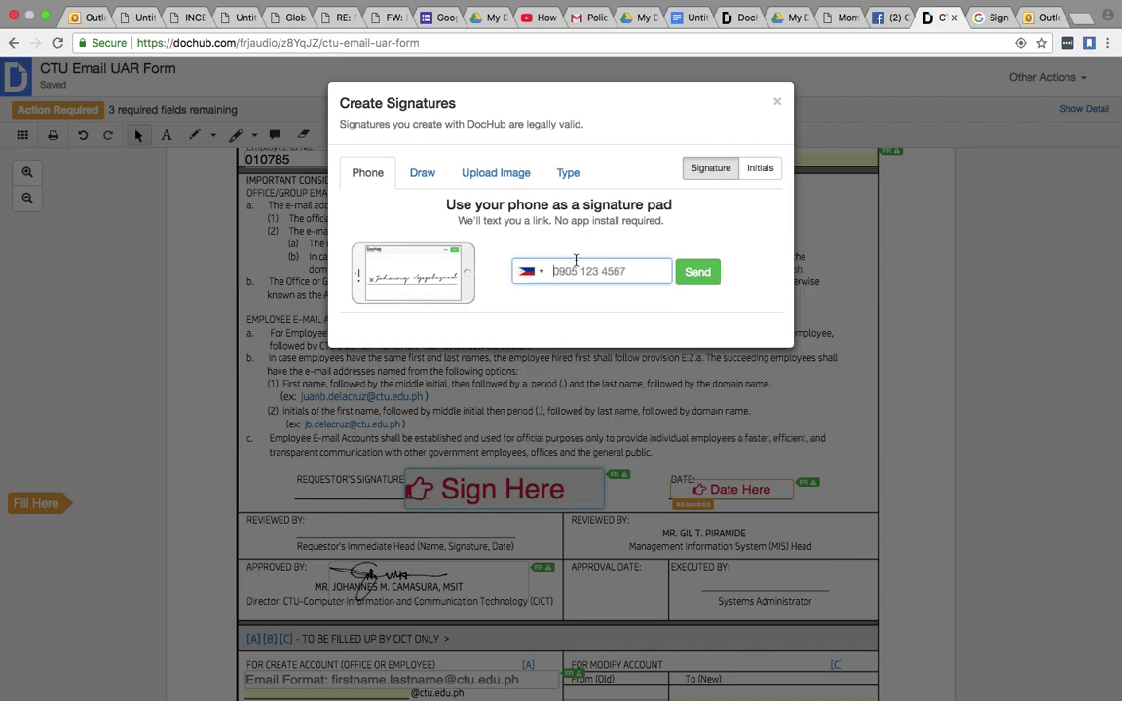
- Switch to Draw and sketch the handwritten signature strokes on the pad
click(422, 173)
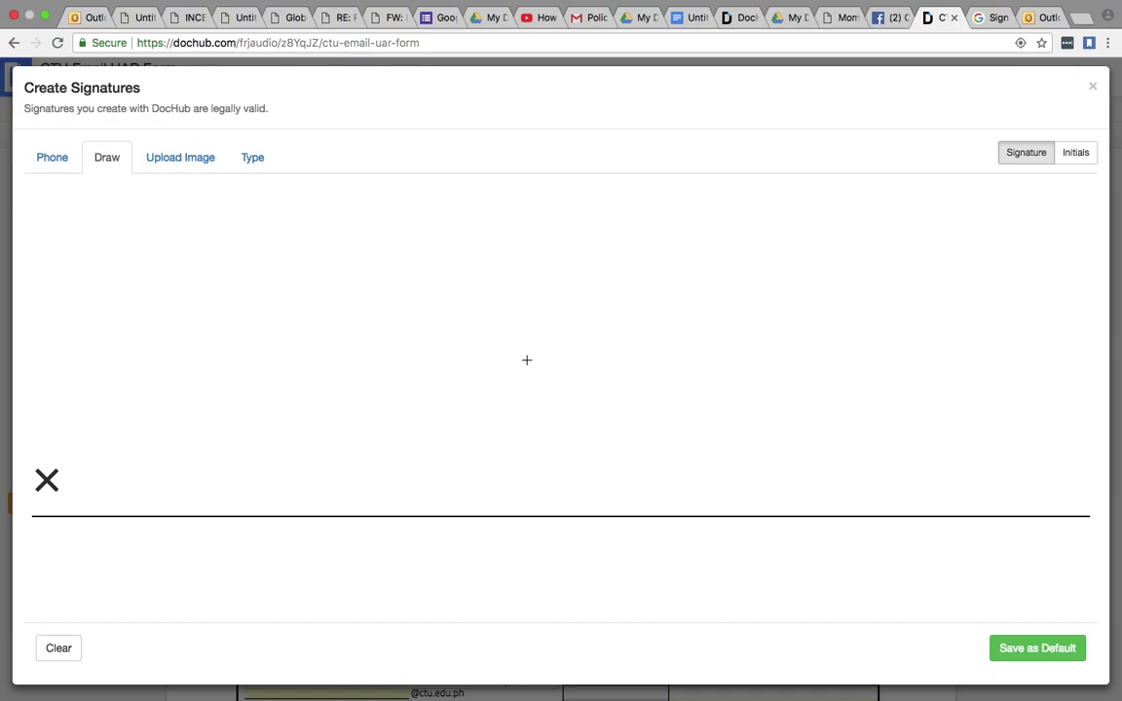
mouse_move(442, 339)
mouse_down()
mouse_move(483, 330)
mouse_move(458, 298)
mouse_move(479, 327)
mouse_up()
mouse_move(495, 260)
mouse_down()
mouse_move(320, 319)
mouse_move(596, 302)
mouse_move(612, 327)
mouse_move(672, 327)
mouse_move(668, 300)
mouse_up()
drag(667, 347, 667, 361)
mouse_move(725, 308)
mouse_down()
mouse_move(672, 315)
mouse_move(728, 339)
mouse_move(940, 275)
mouse_up()
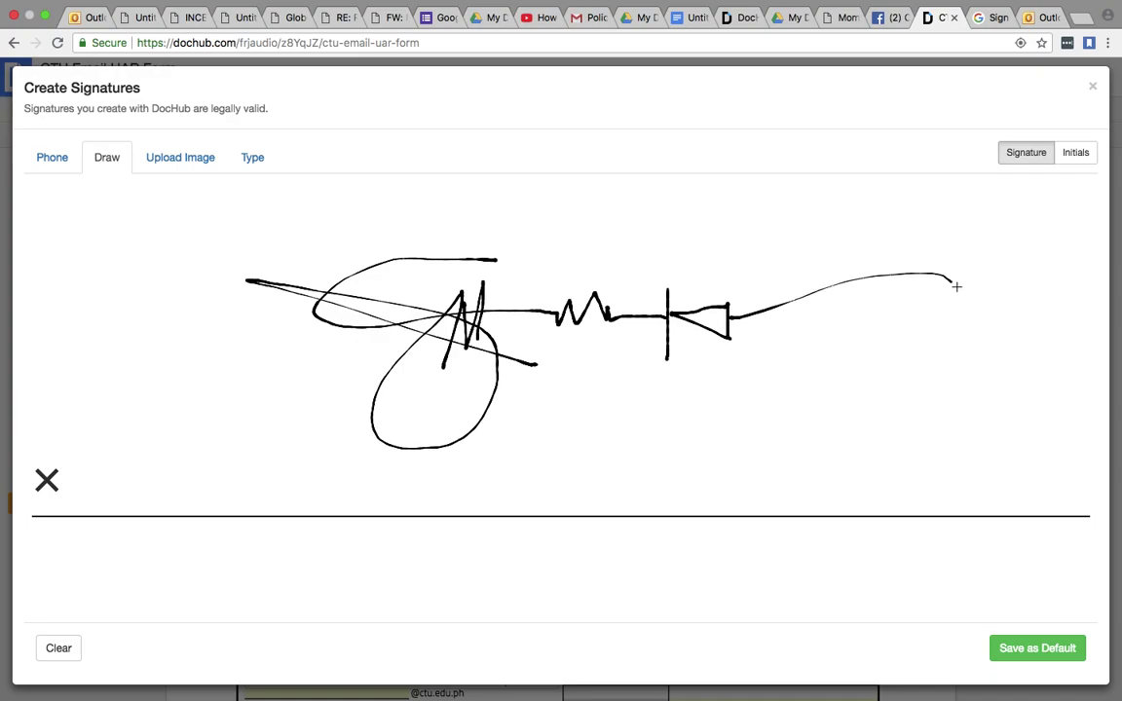
click(1009, 653)
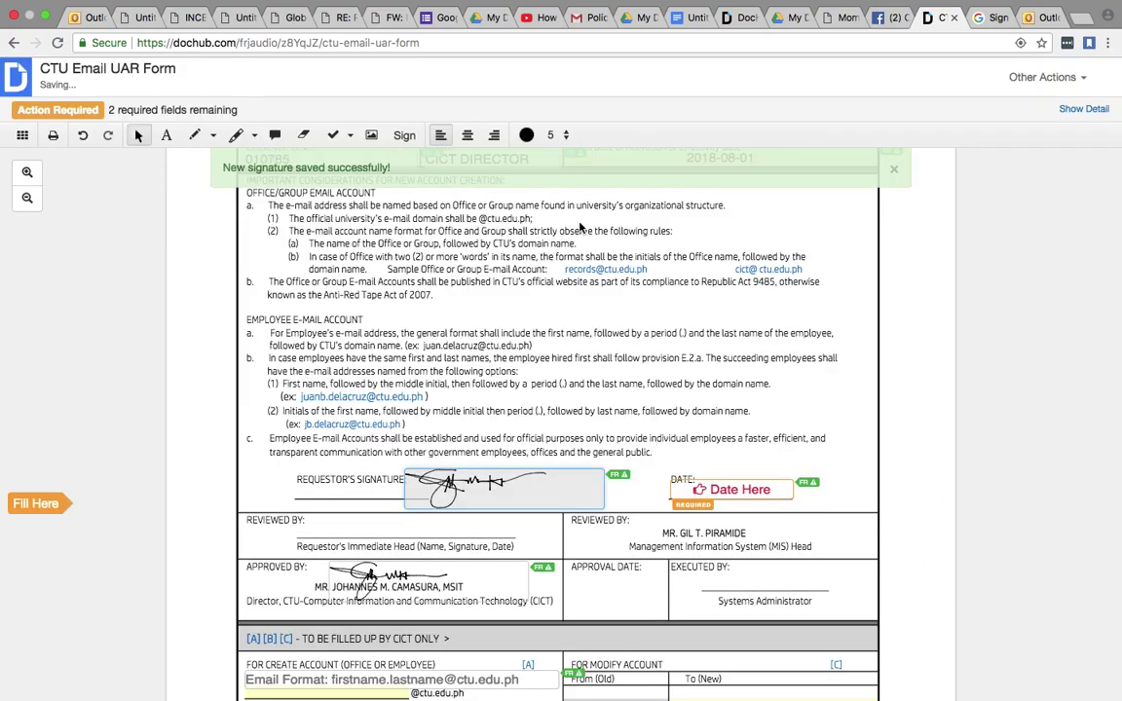
click(467, 487)
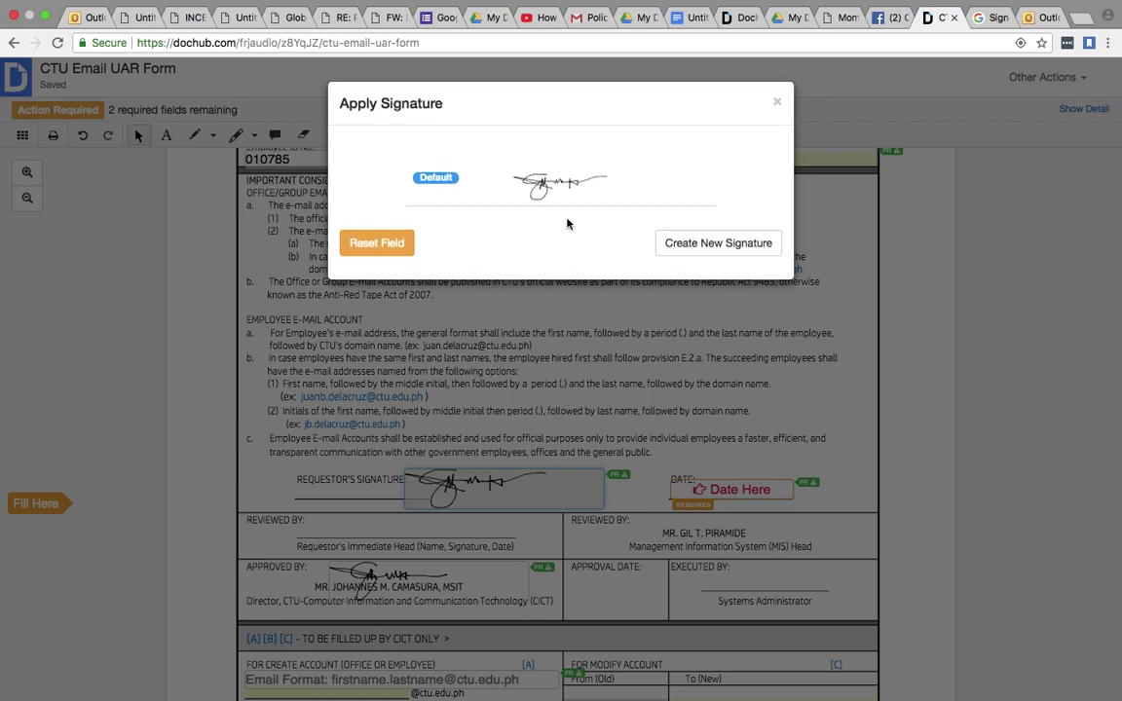
click(400, 244)
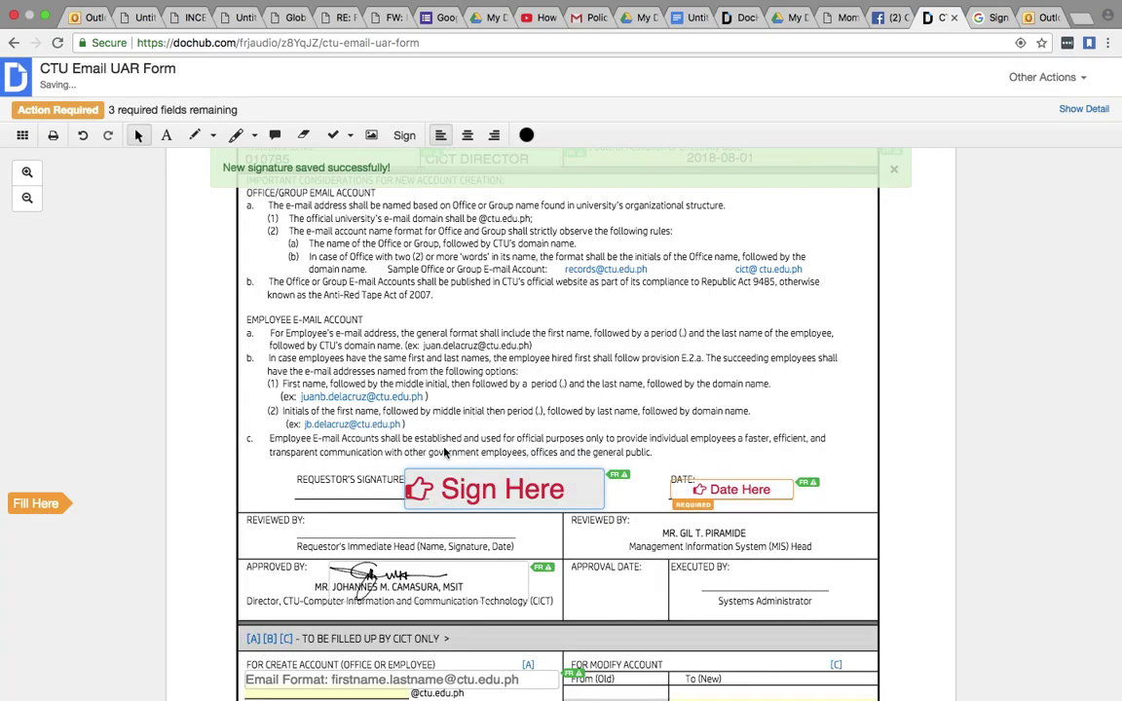
click(509, 501)
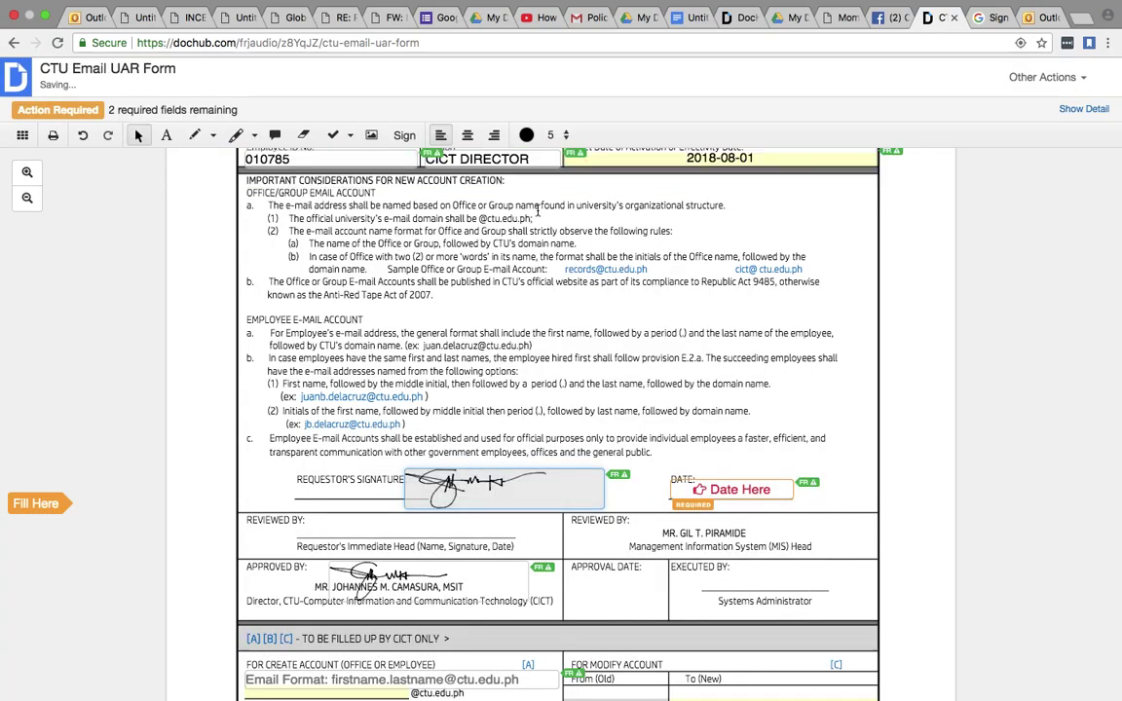
click(579, 485)
click(717, 219)
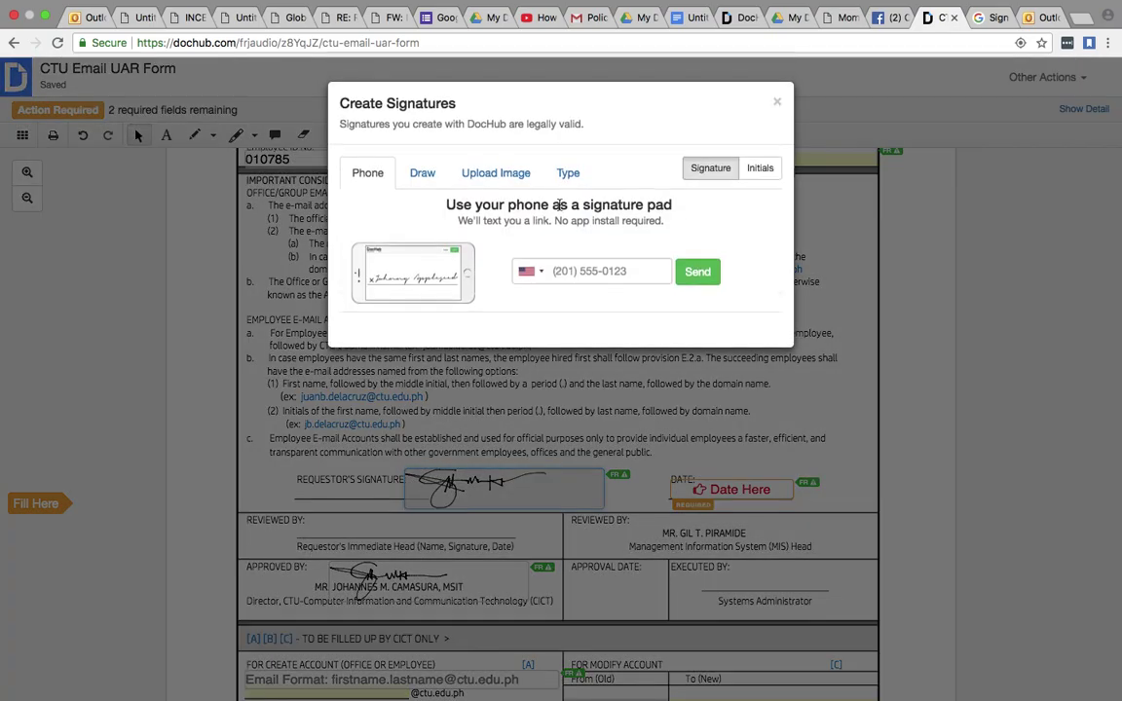
click(495, 175)
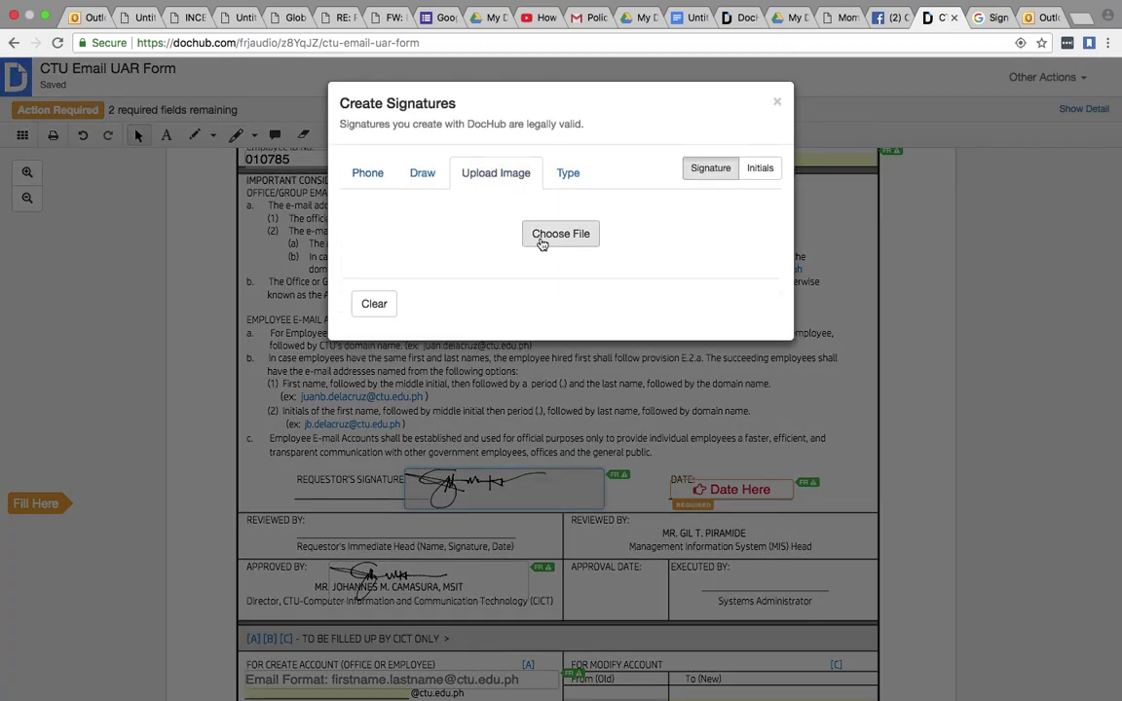
click(542, 235)
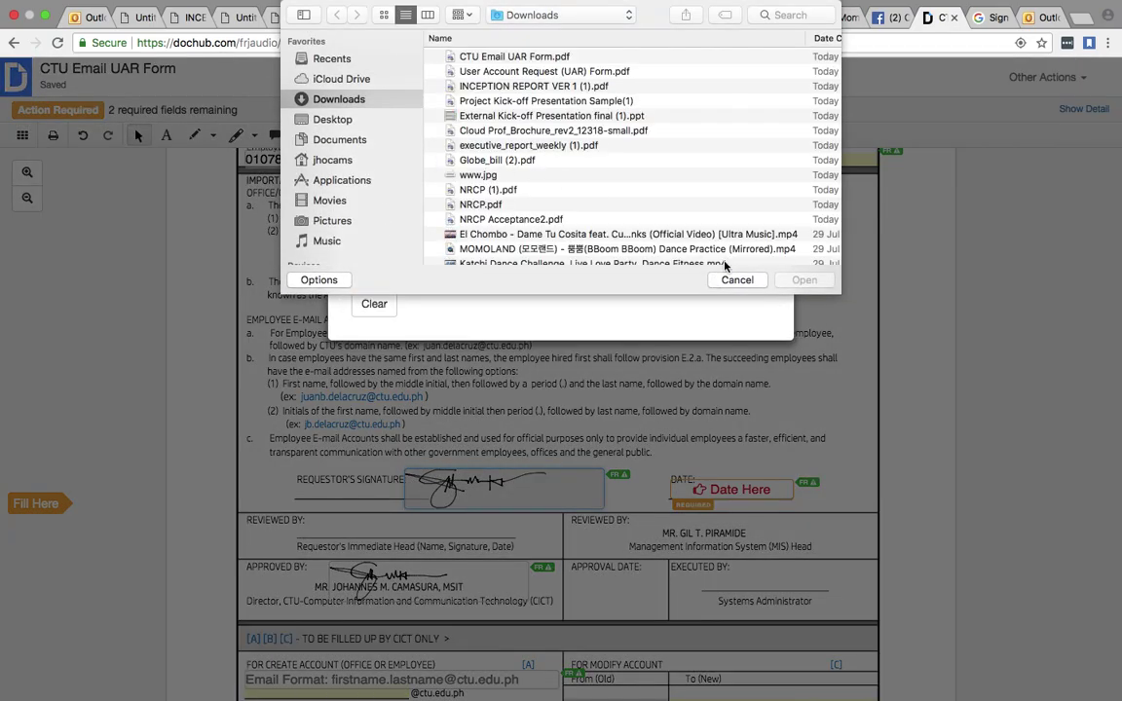
click(740, 279)
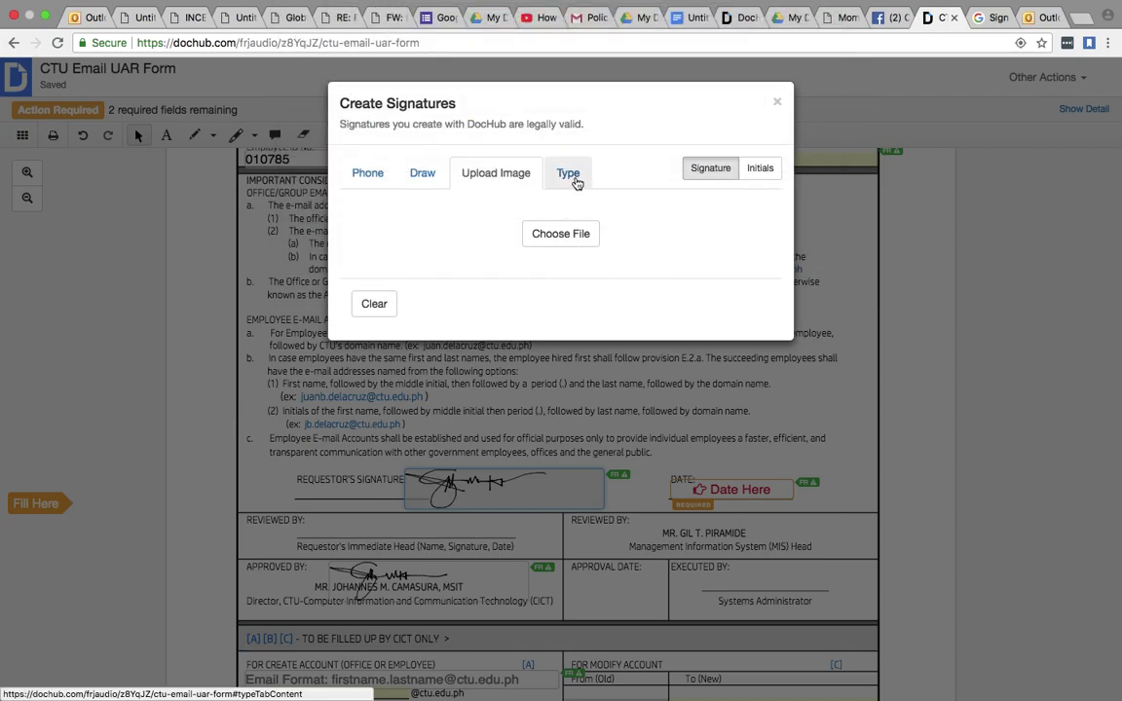
click(573, 176)
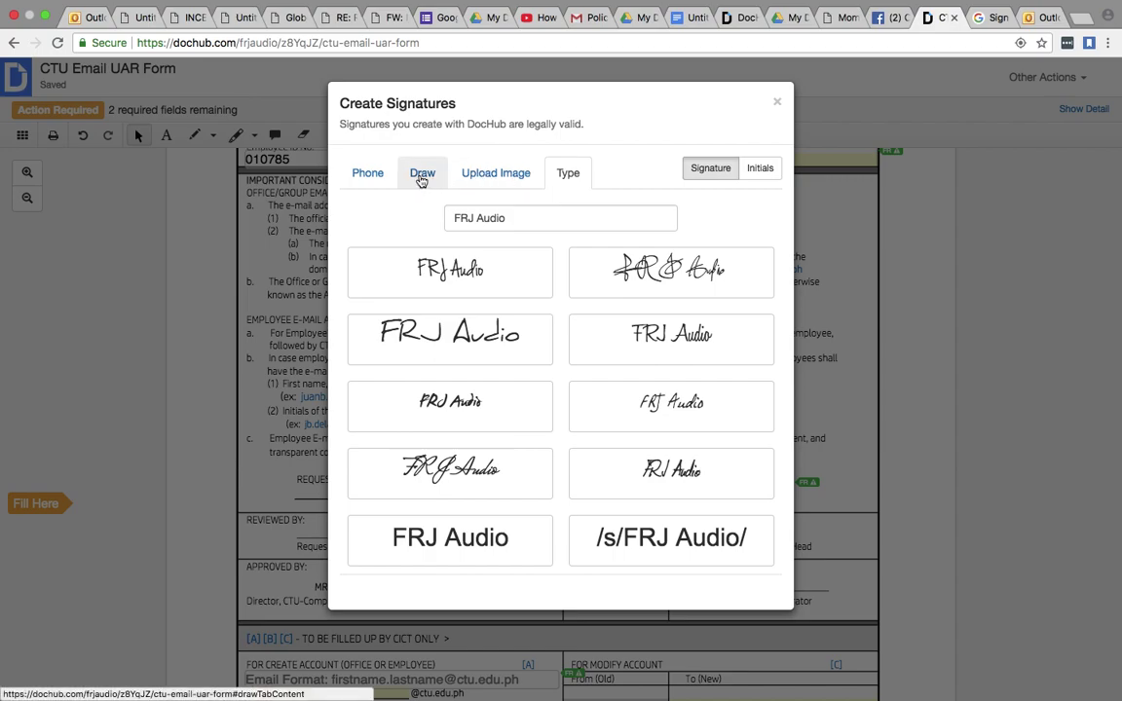
click(419, 175)
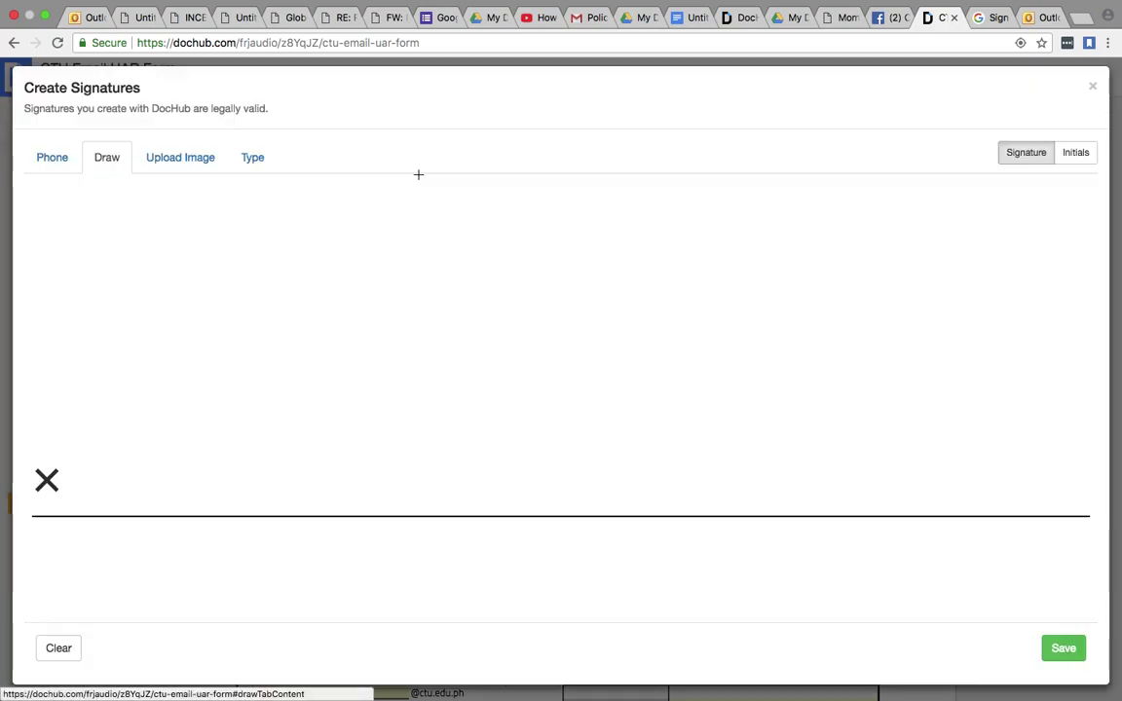
click(180, 157)
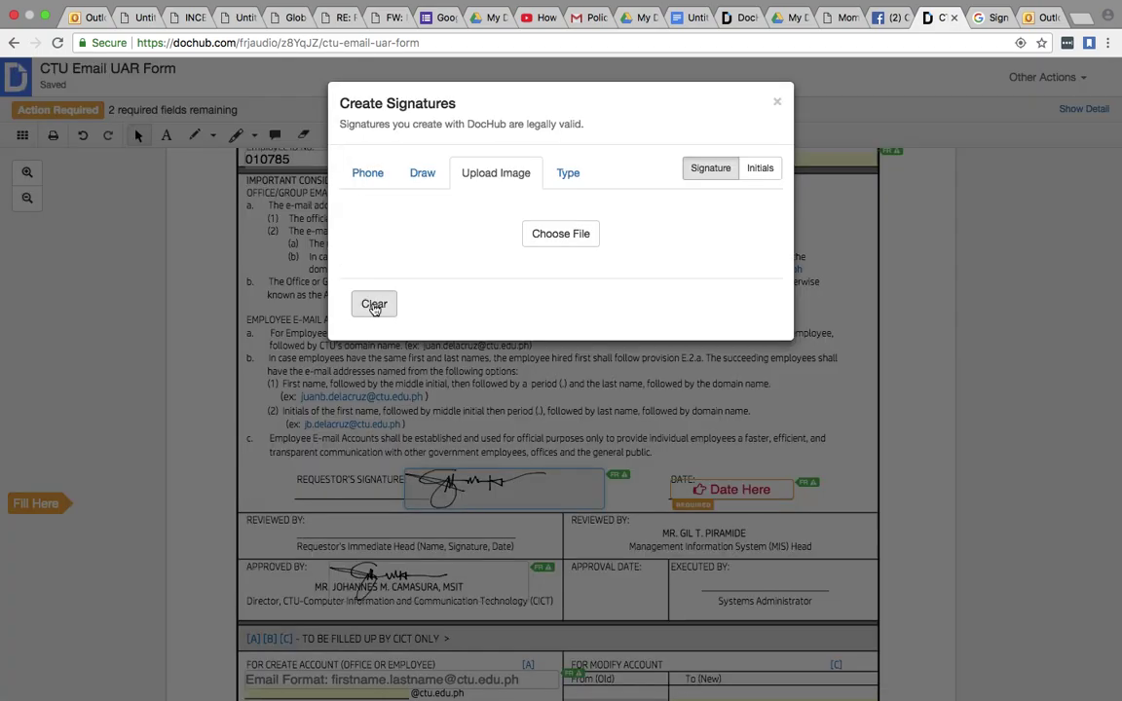
click(421, 174)
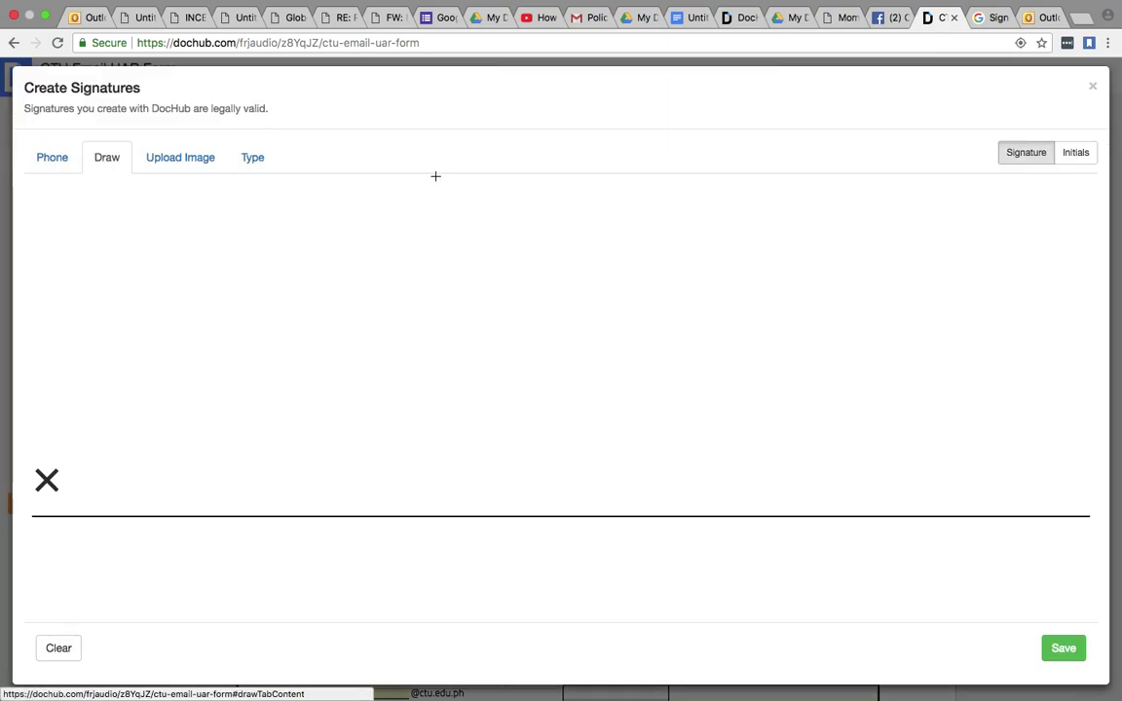
click(1092, 86)
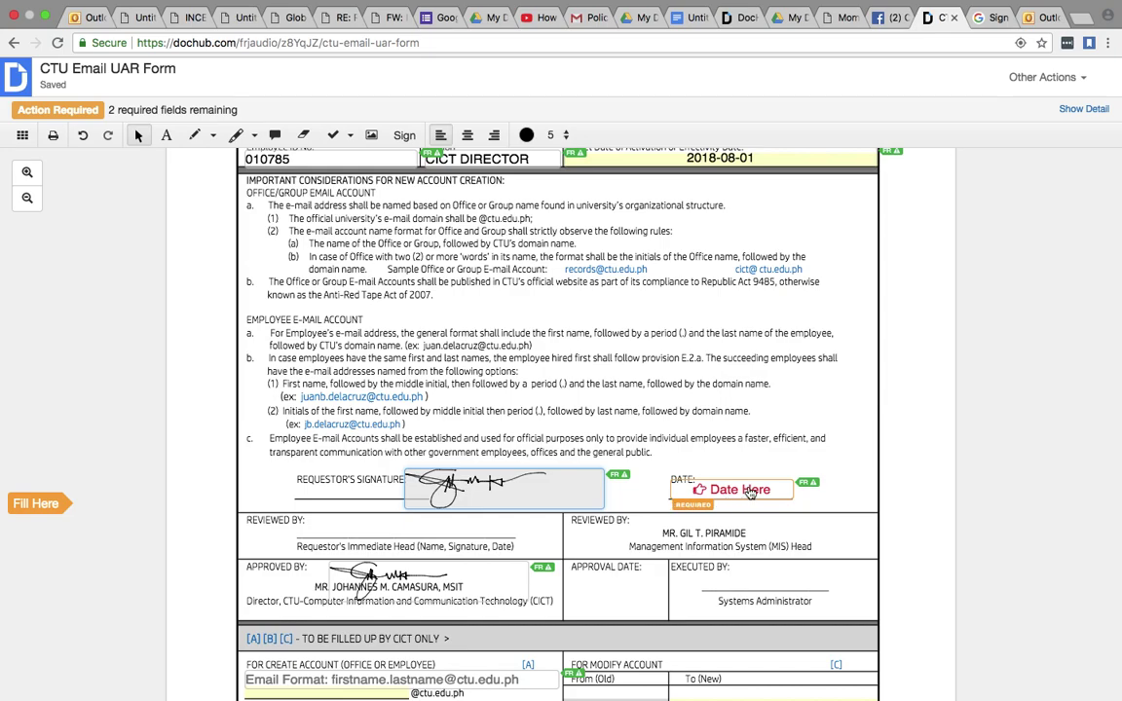
- Date the requestor's signature 08/01/18 and type the new CTU e-mail address in the Email Format field
click(686, 489)
scroll(585, 447, down, 6)
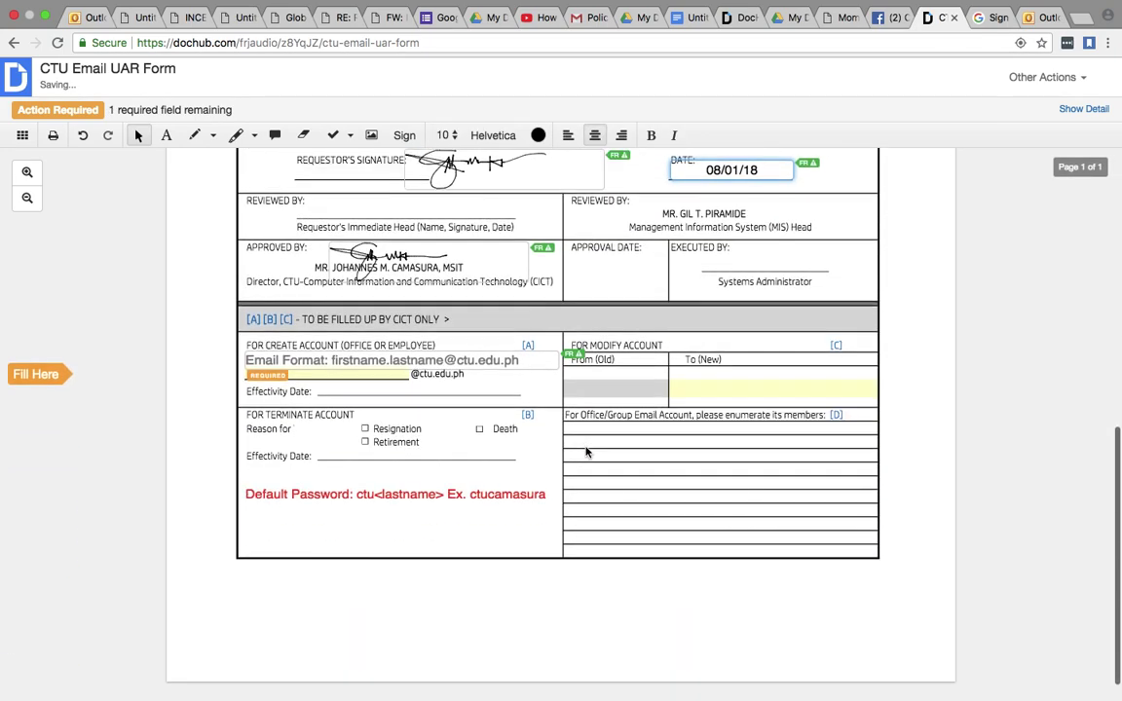
click(289, 360)
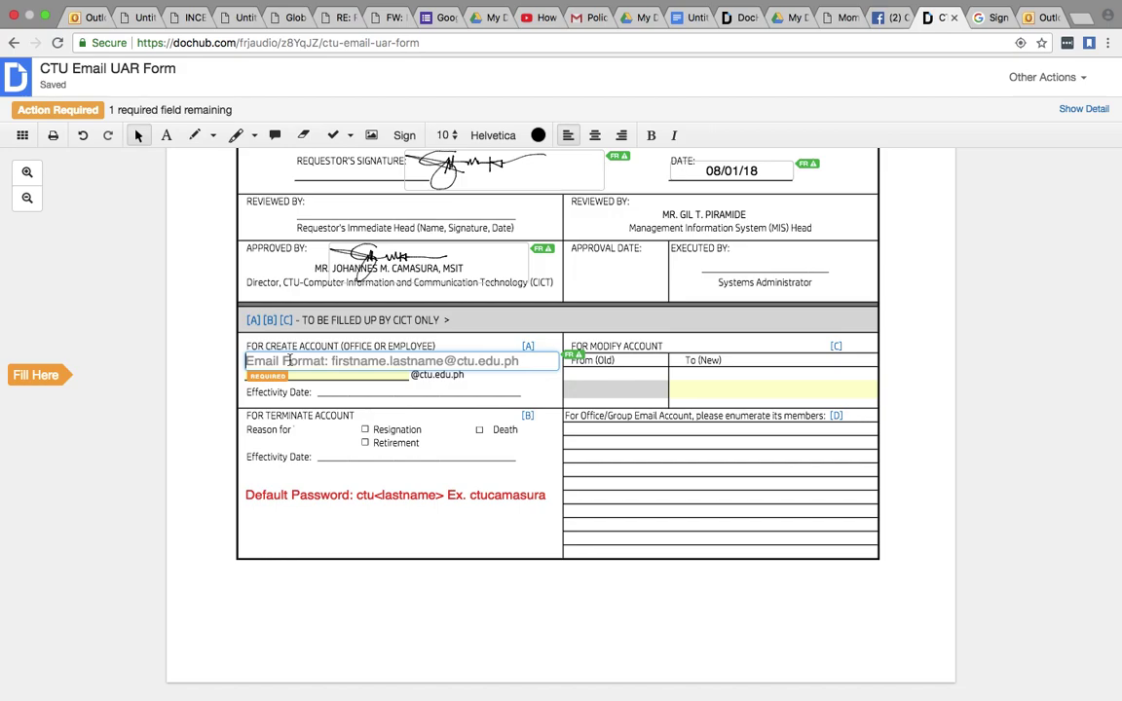
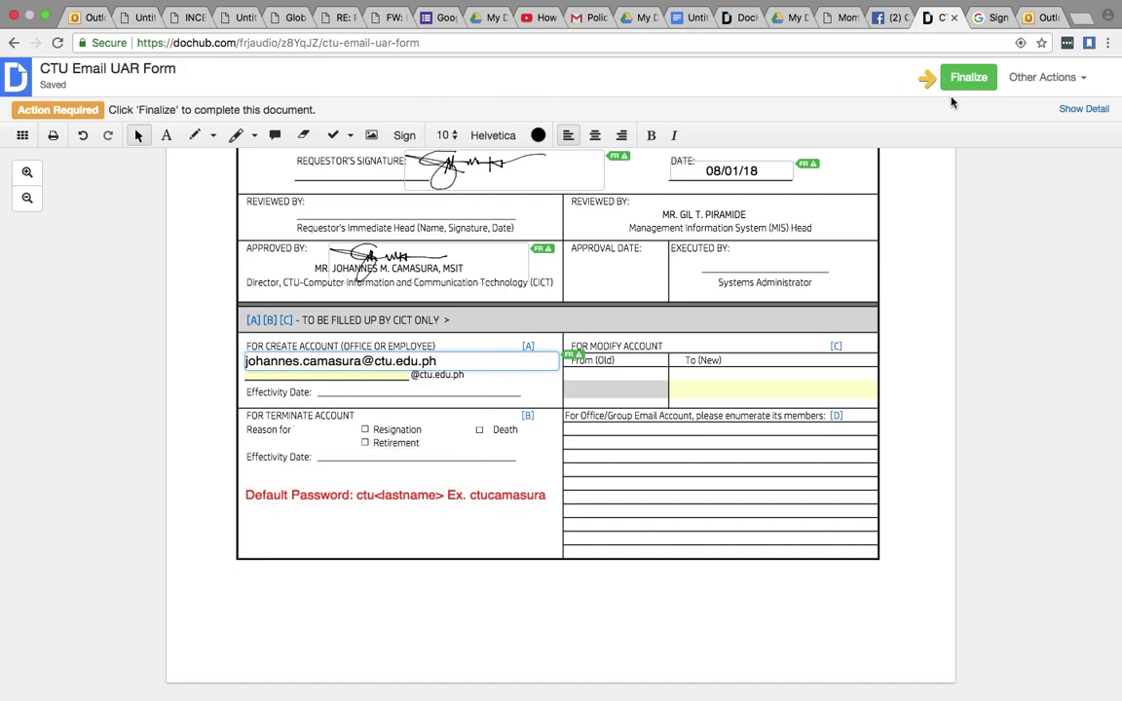
scroll(913, 259, up, 3)
scroll(913, 259, up, 5)
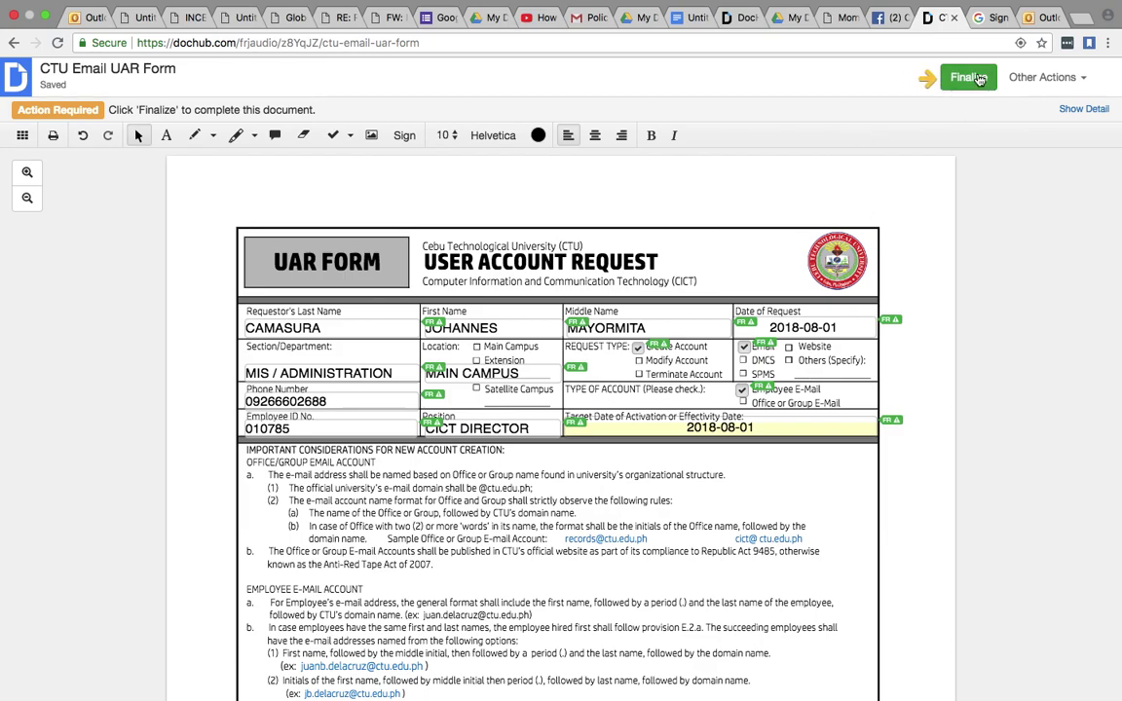
- Finalize the document and dismiss the finalized confirmation message
click(978, 78)
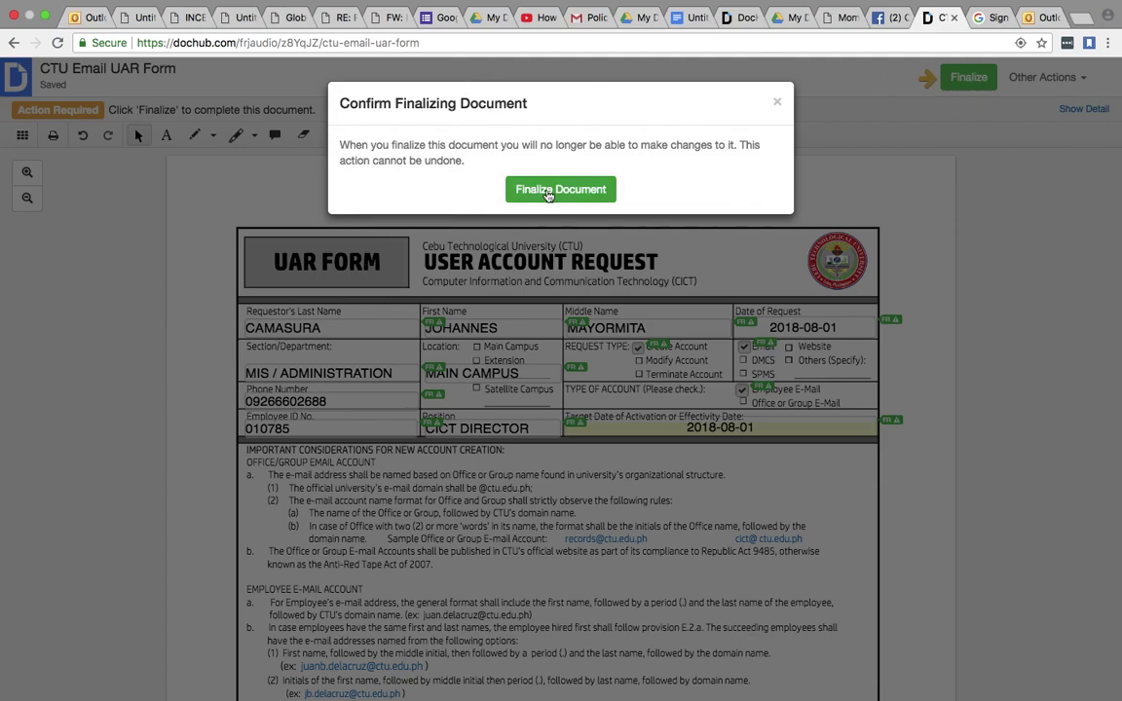
click(549, 194)
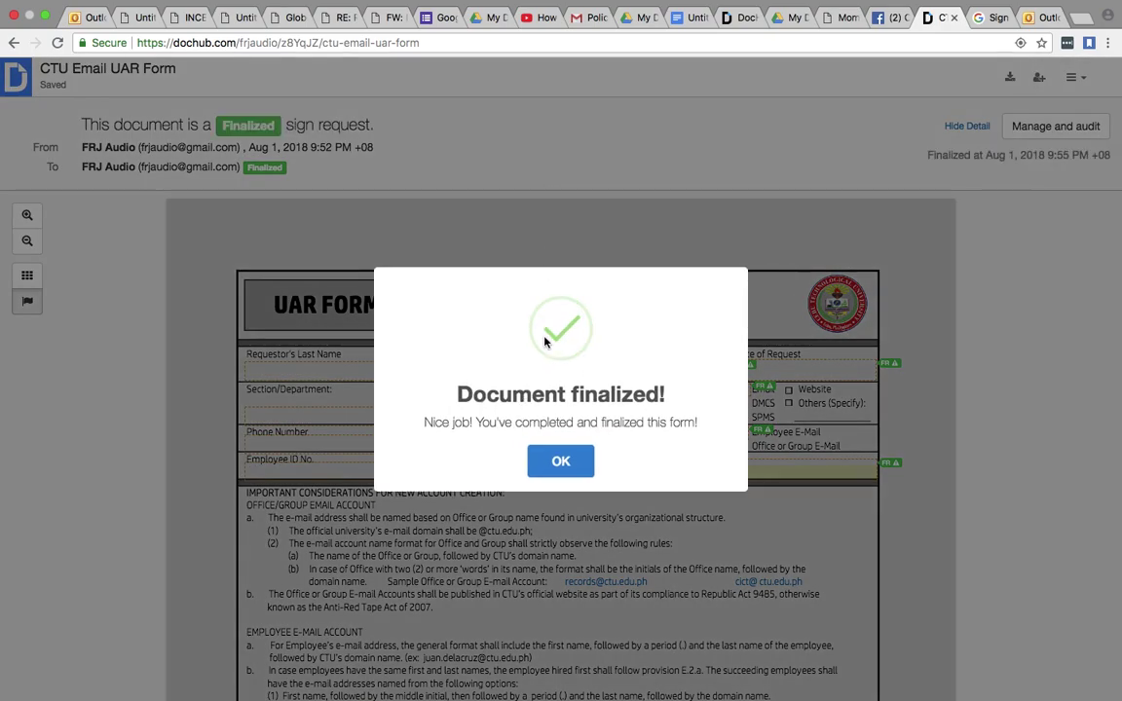
click(561, 462)
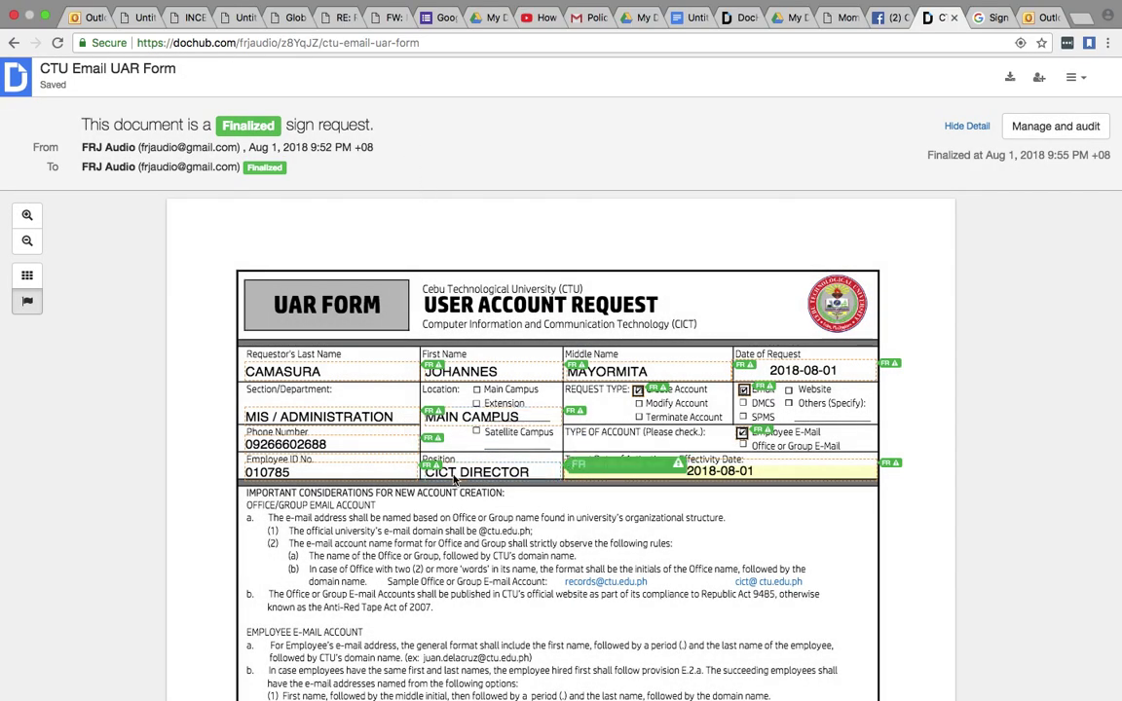
scroll(453, 475, down, 10)
scroll(453, 475, up, 10)
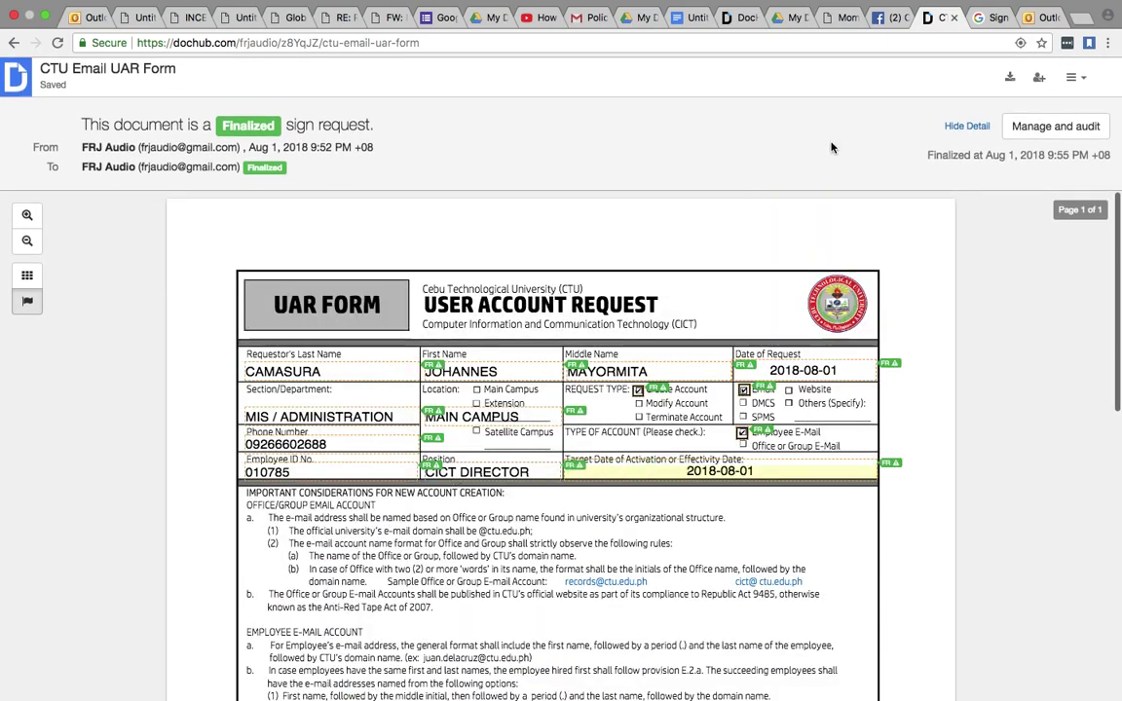
- Open Manage and audit and look through the signers and audit trail
click(1075, 131)
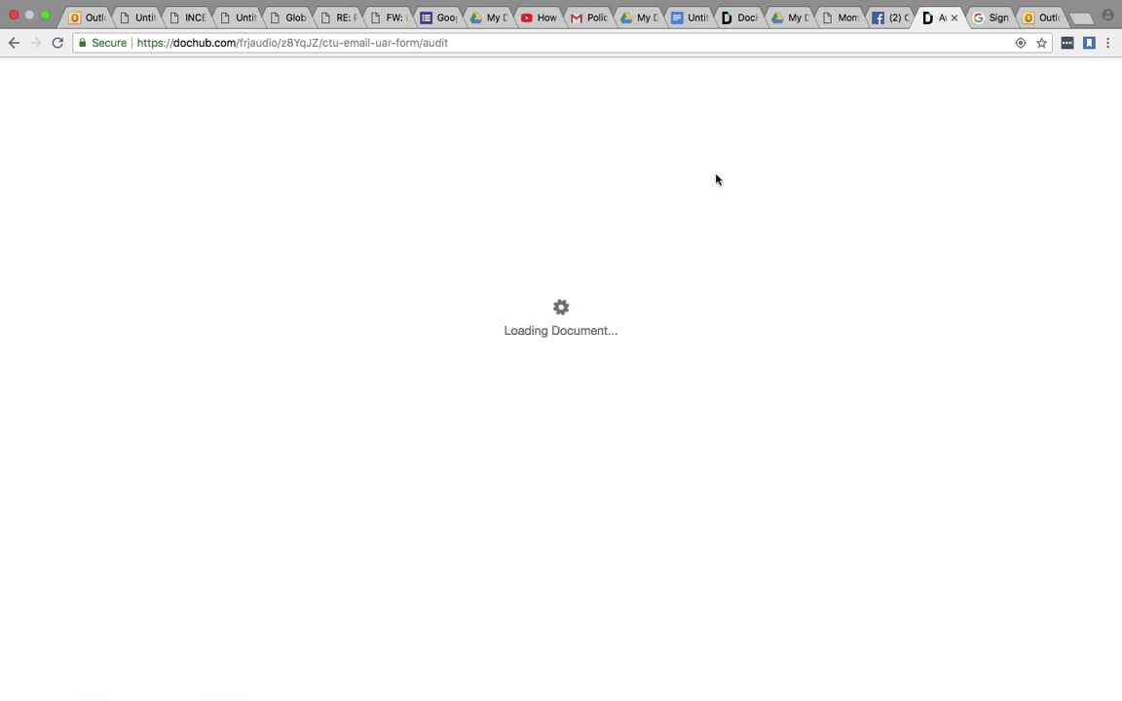
scroll(658, 346, down, 2)
scroll(625, 342, down, 3)
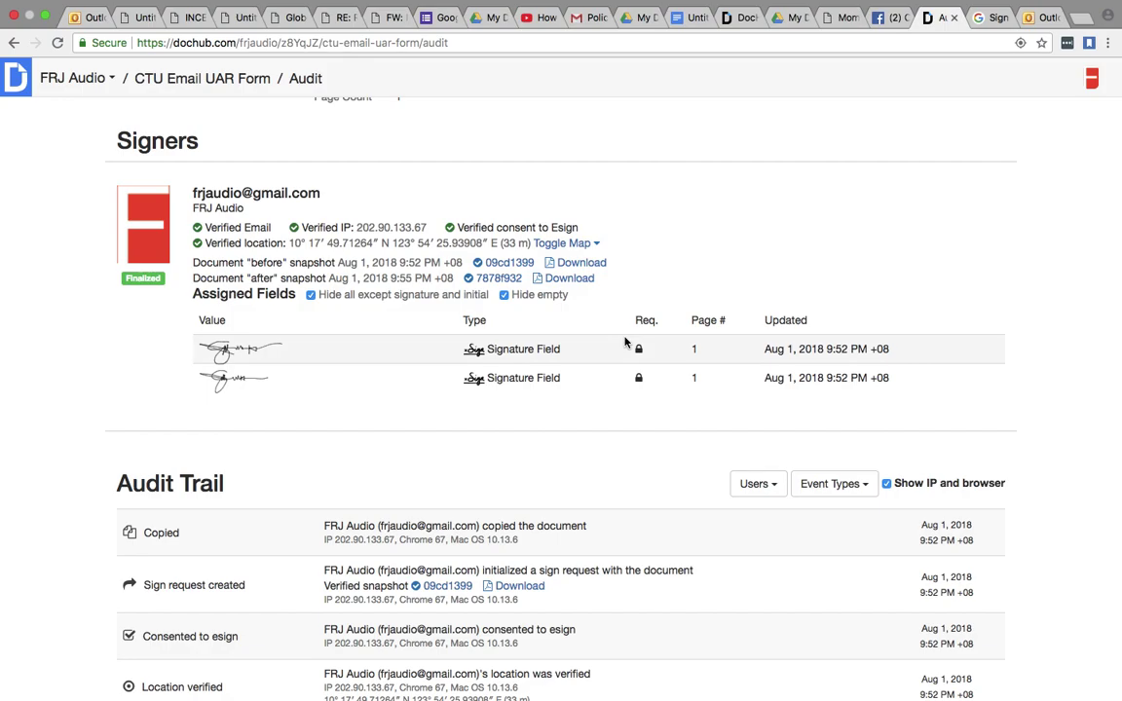
scroll(633, 412, down, 2)
scroll(633, 415, up, 5)
scroll(785, 448, down, 1)
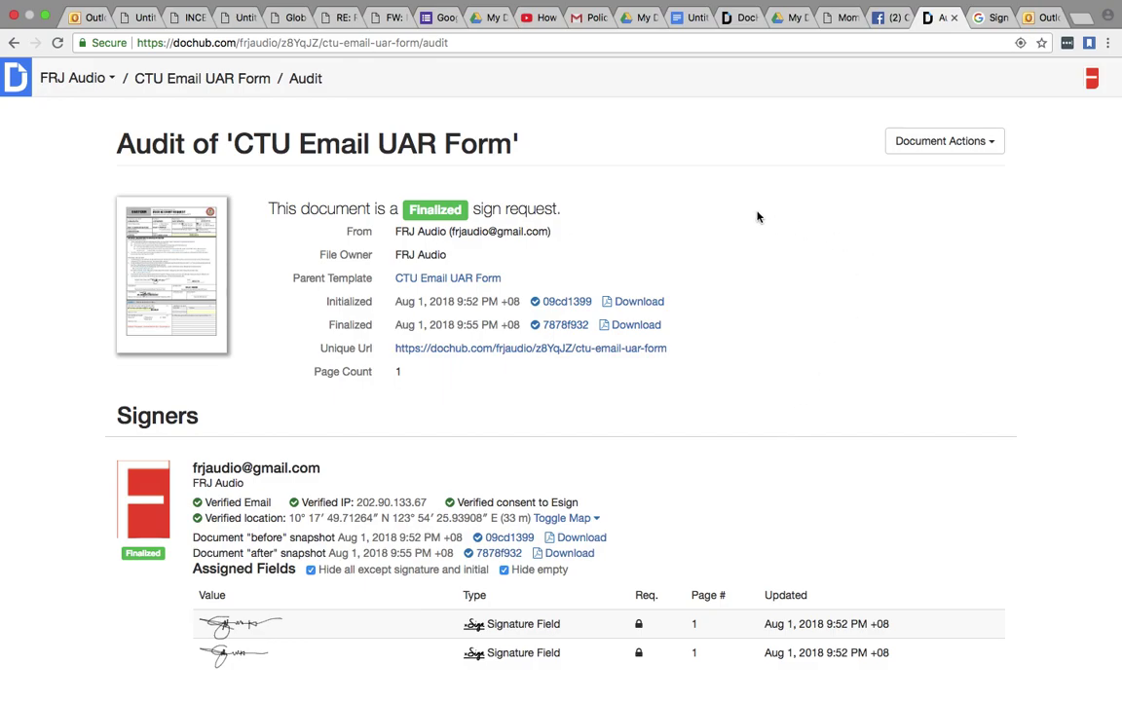
click(1039, 17)
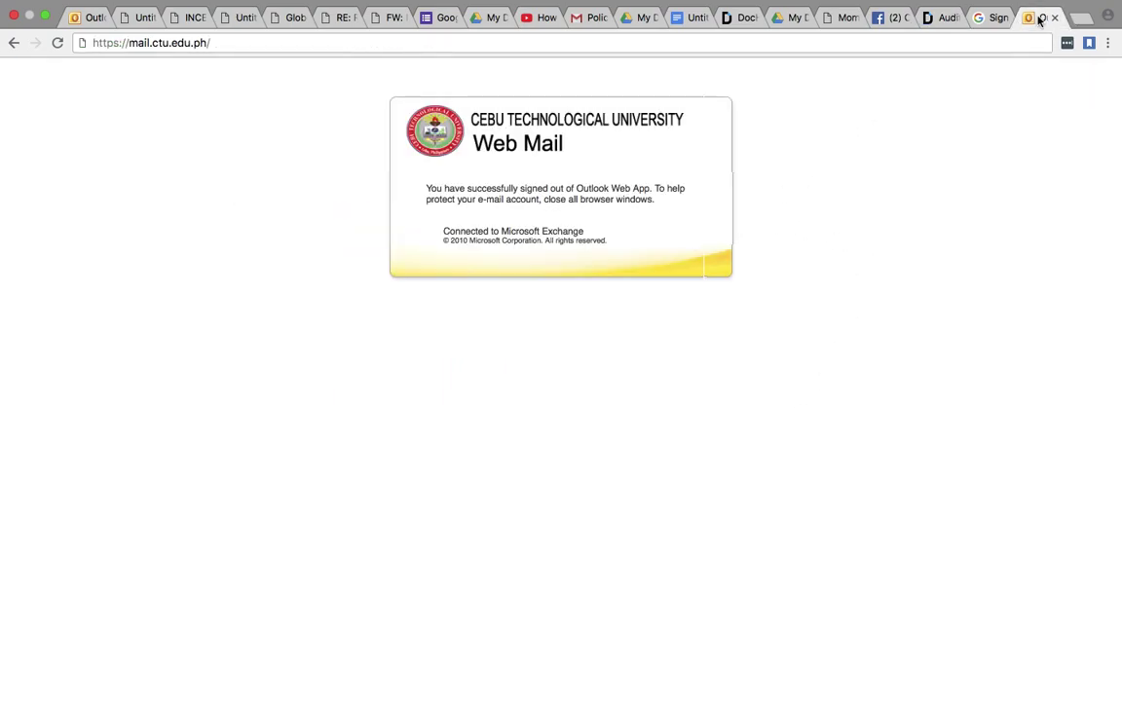
click(228, 43)
mouse_move(251, 651)
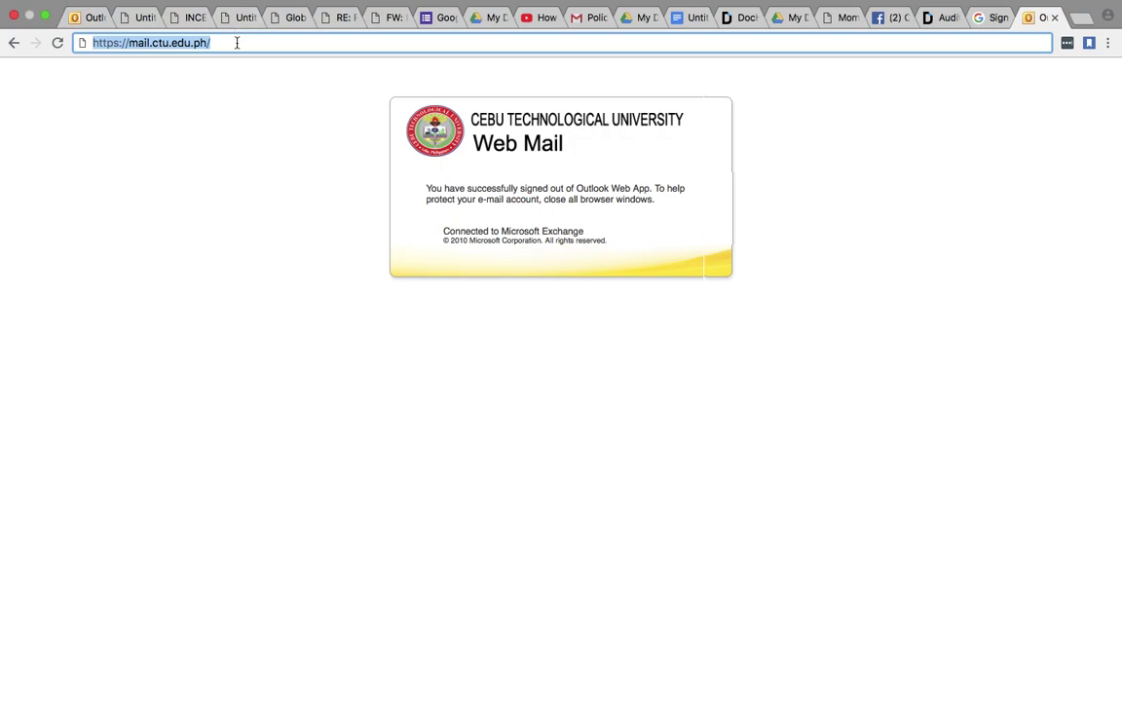
text(h)
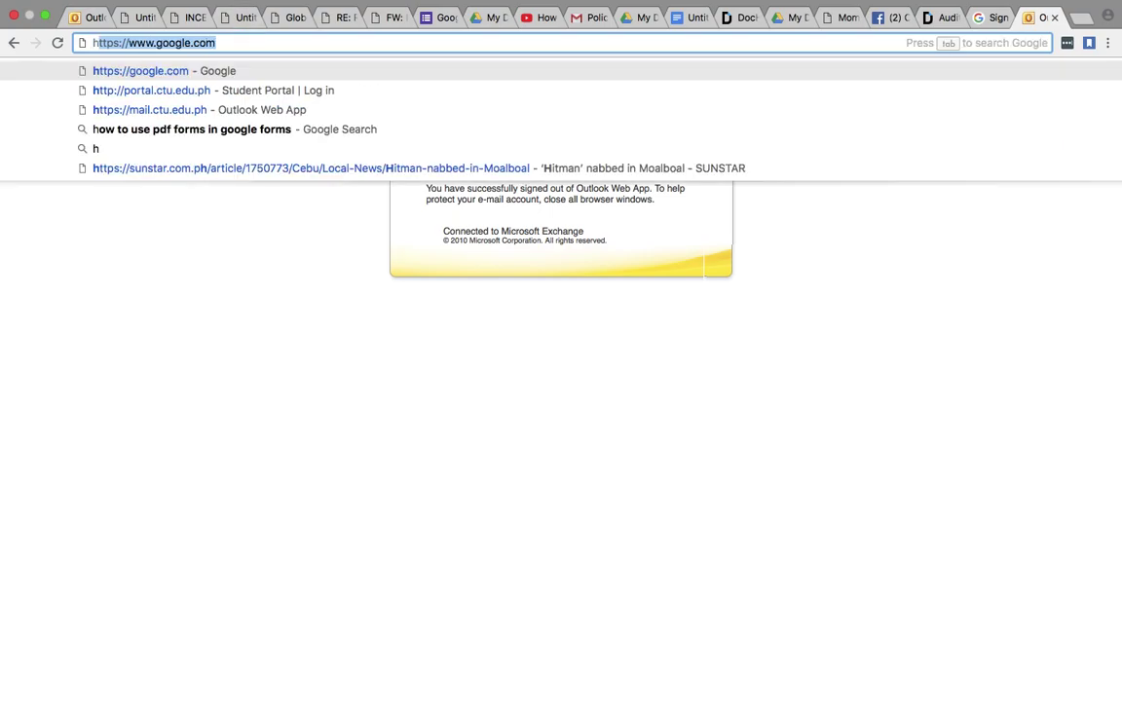
text(ttps://)
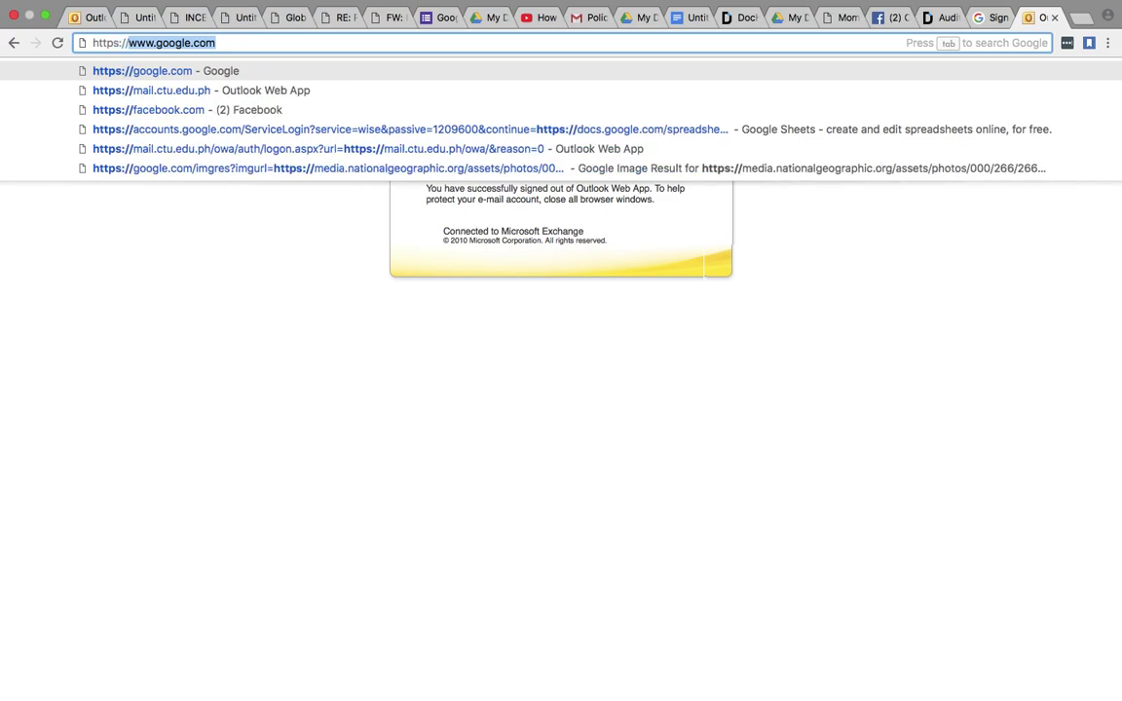
text(mail)
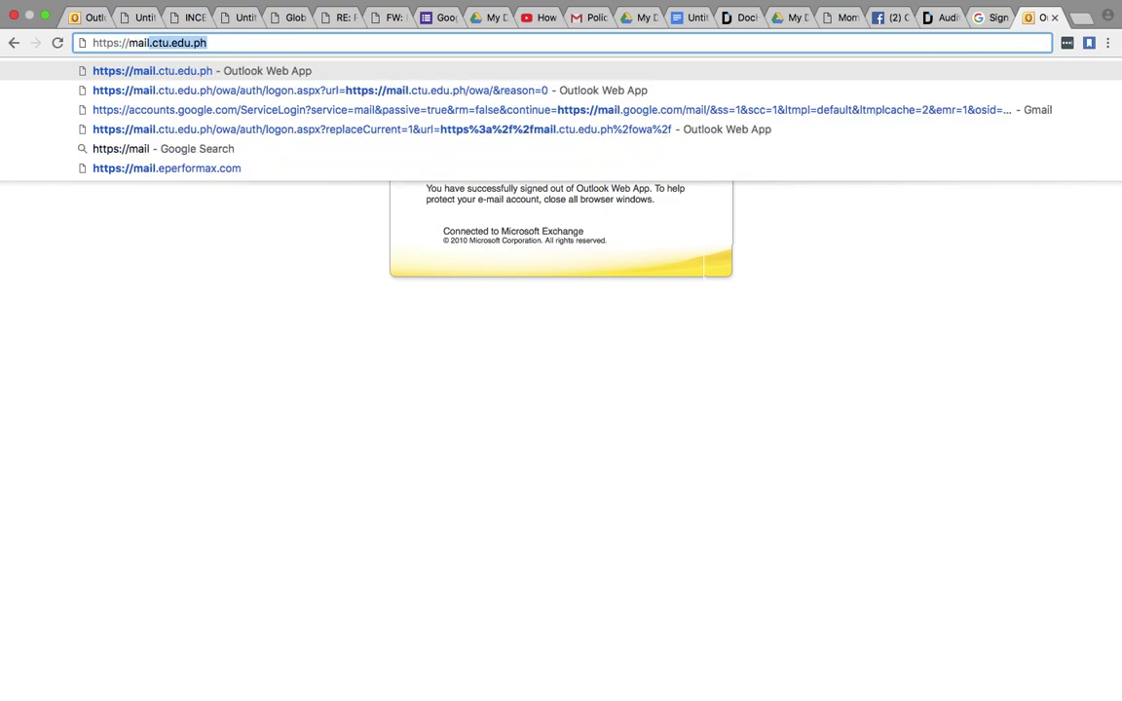
text(.ctu.)
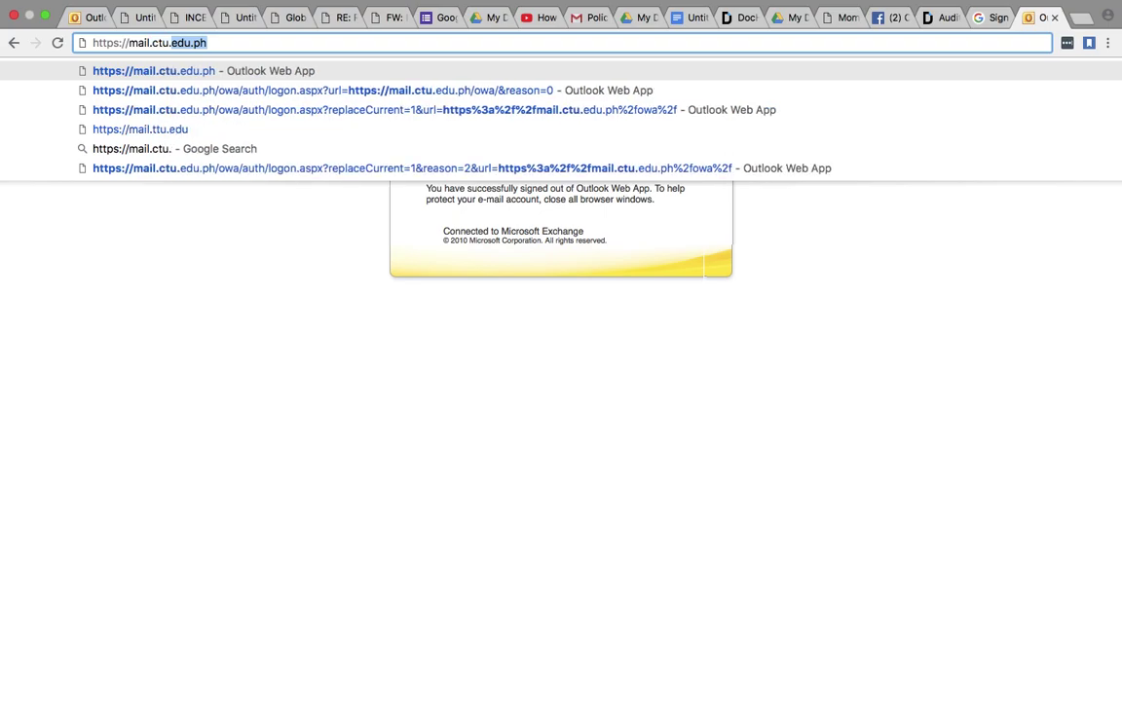
text(edu.ph)
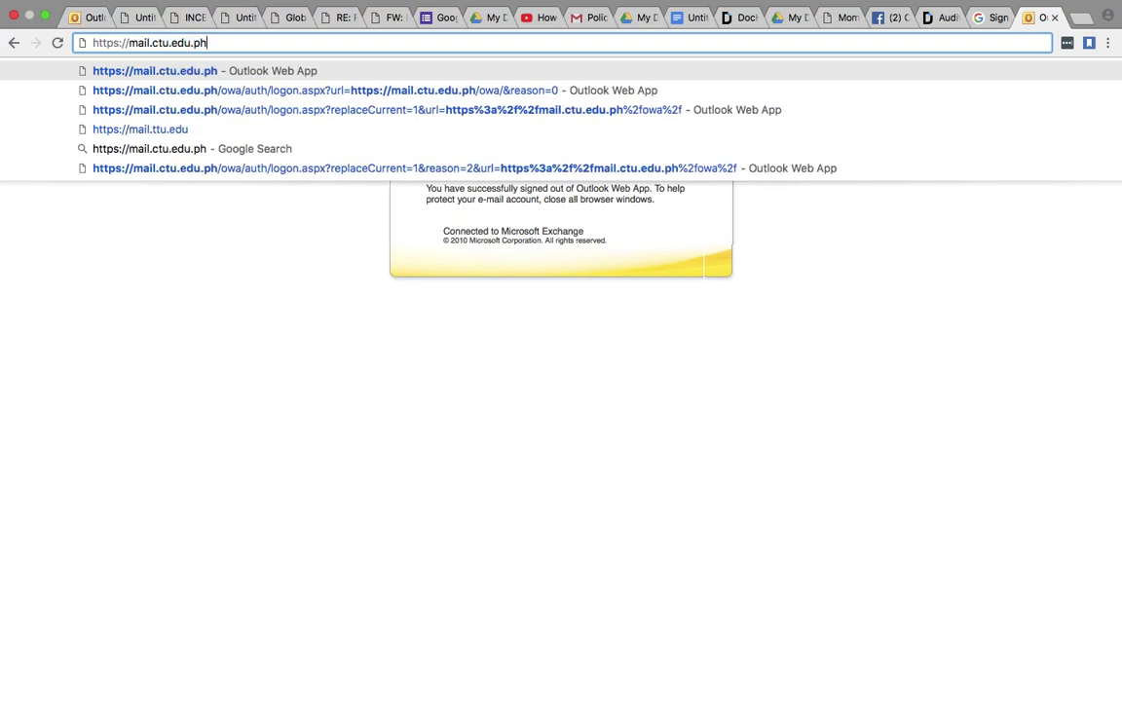
key(Return)
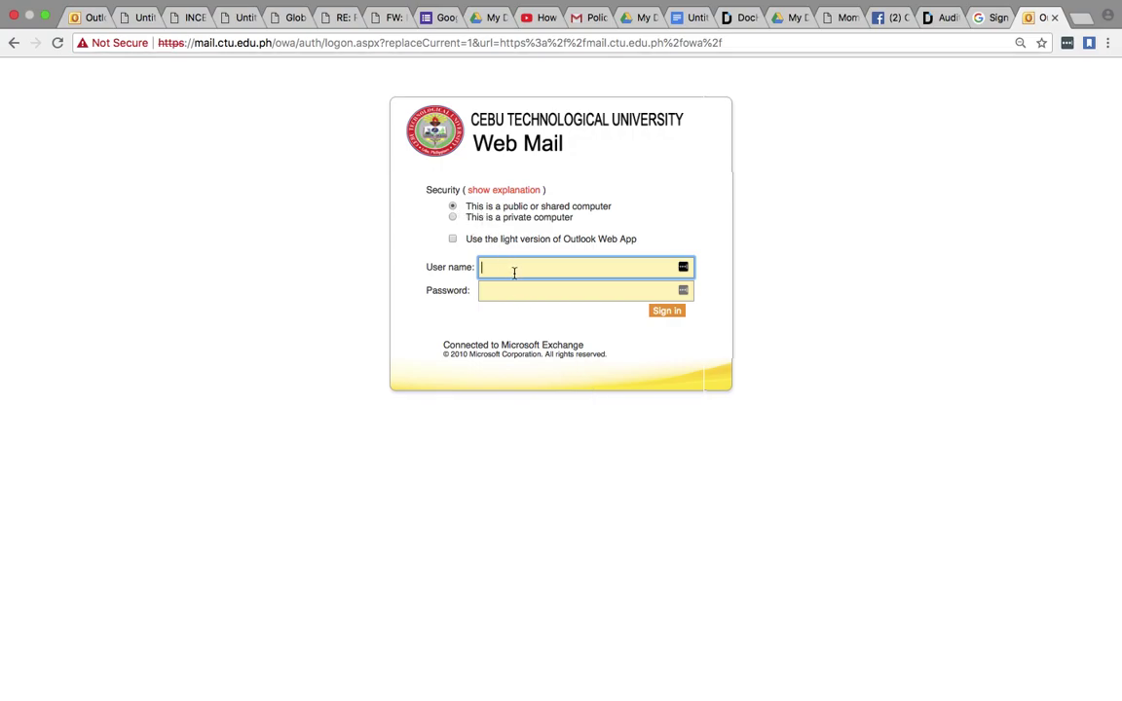
- Sign in to Outlook Web App with the CTU account's user name and password
click(571, 292)
click(571, 292)
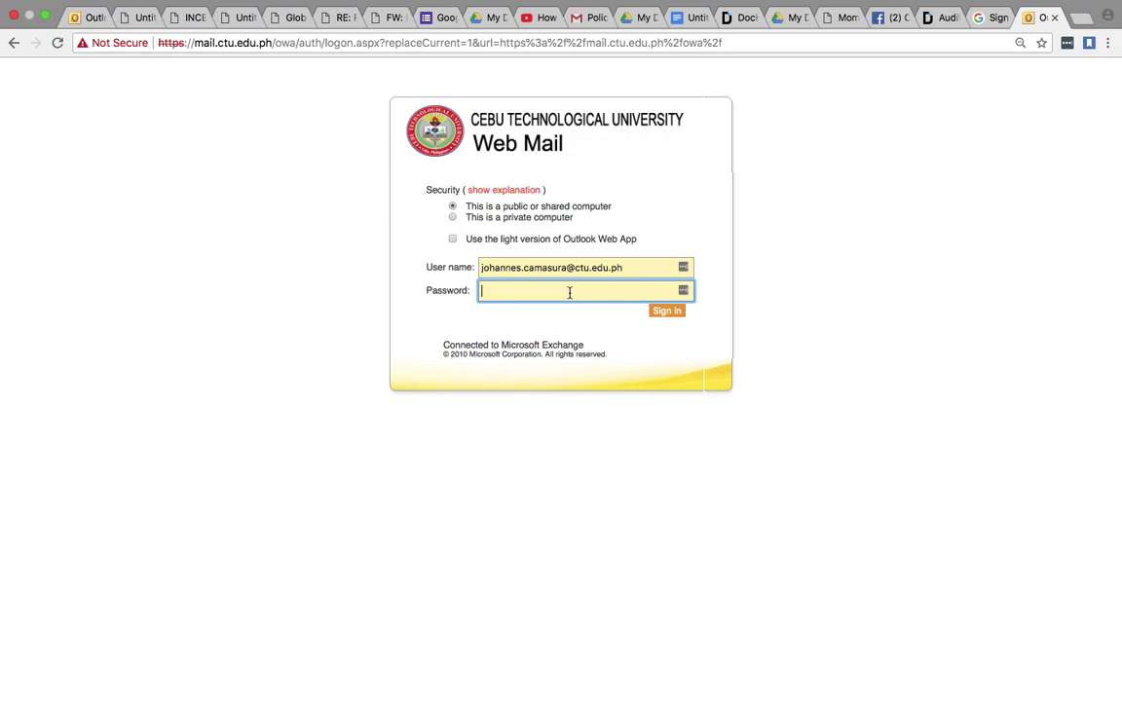
text(•••••••••••••)
click(672, 312)
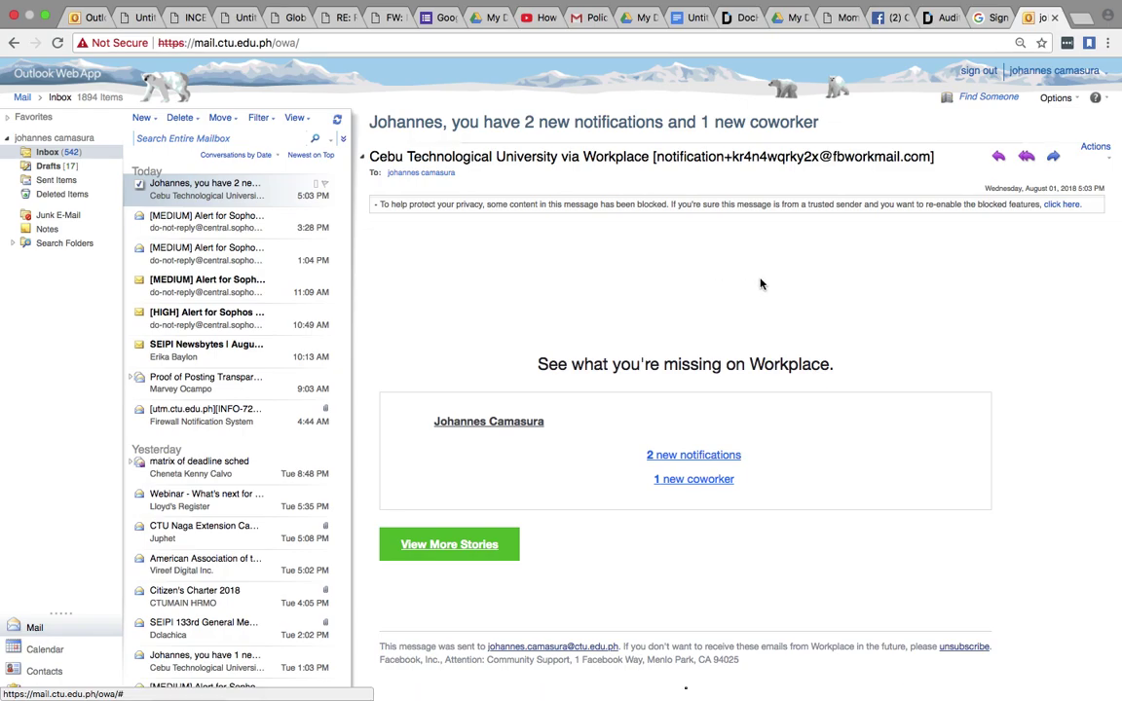
- Dismiss the other-mailbox panel and choose Change Your Password… from the Options menu
click(1041, 73)
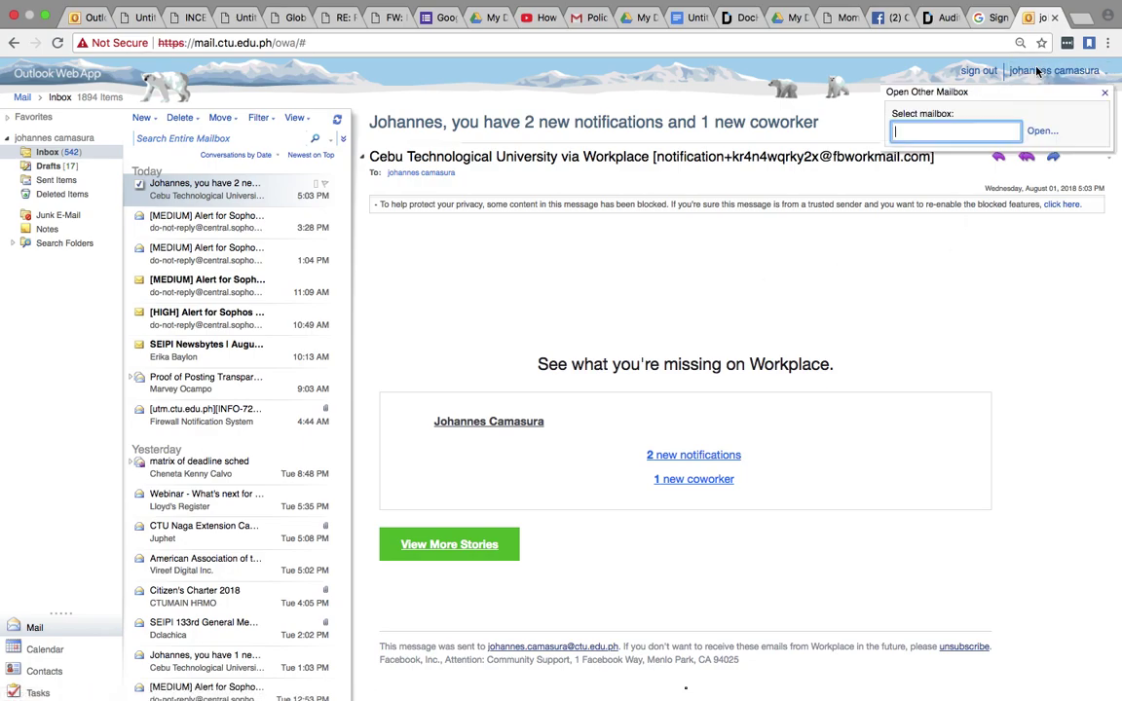
click(994, 83)
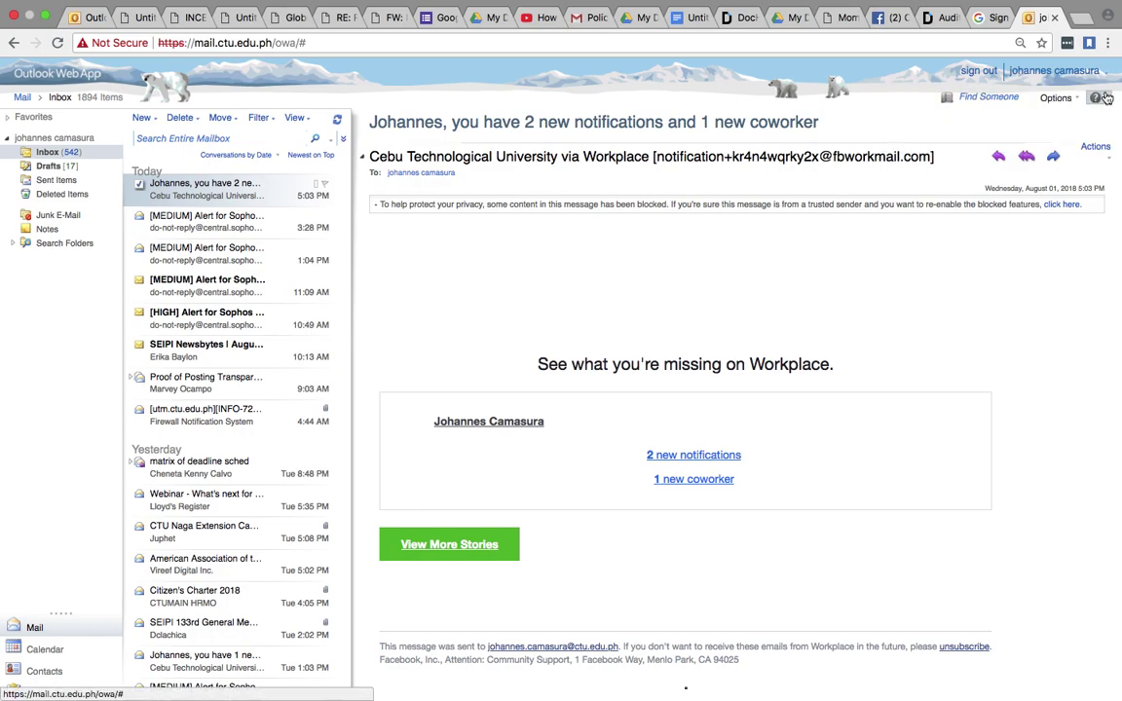
click(1108, 76)
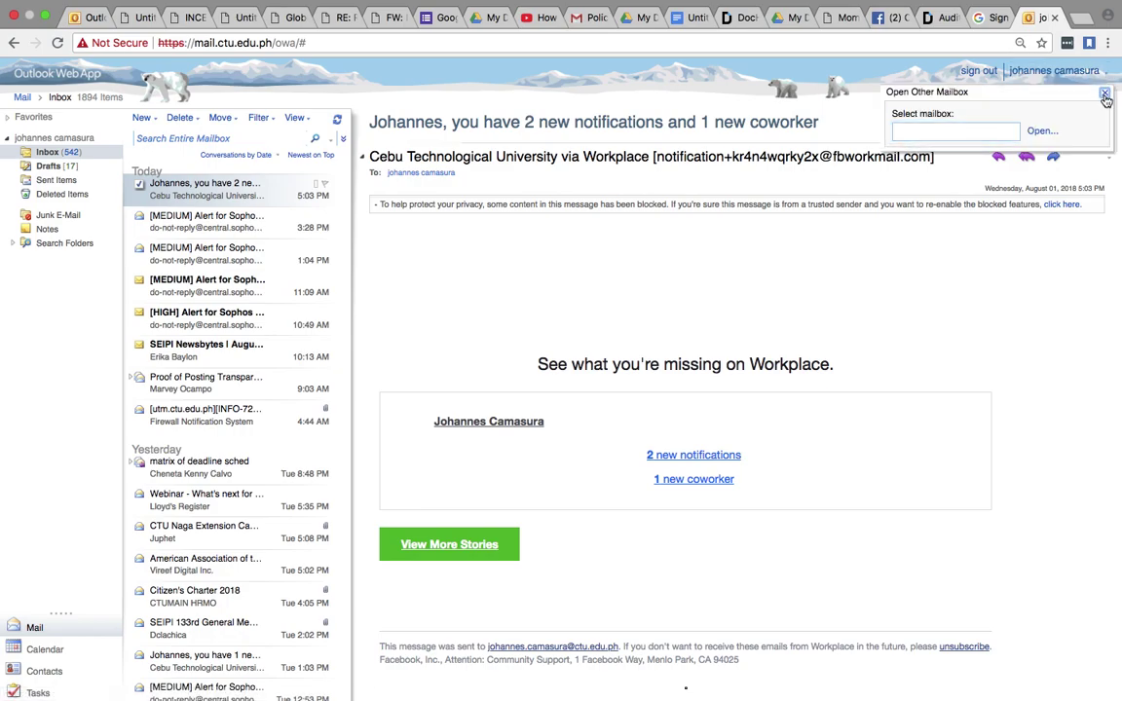
click(996, 86)
click(1057, 99)
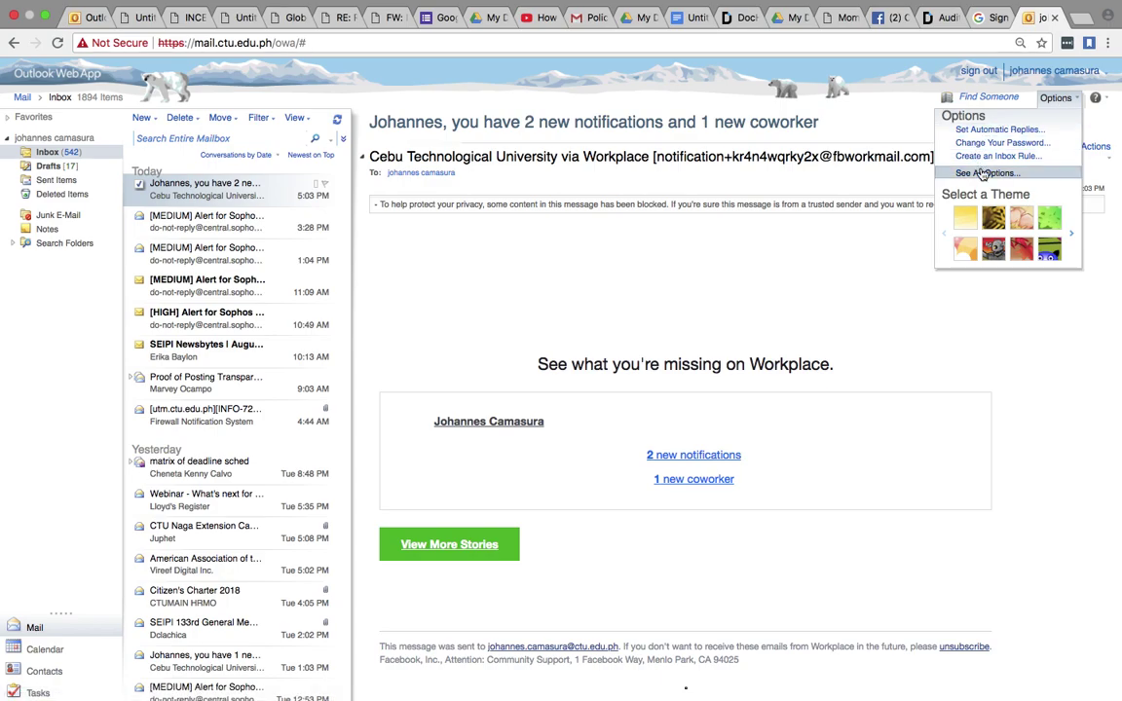
click(1001, 143)
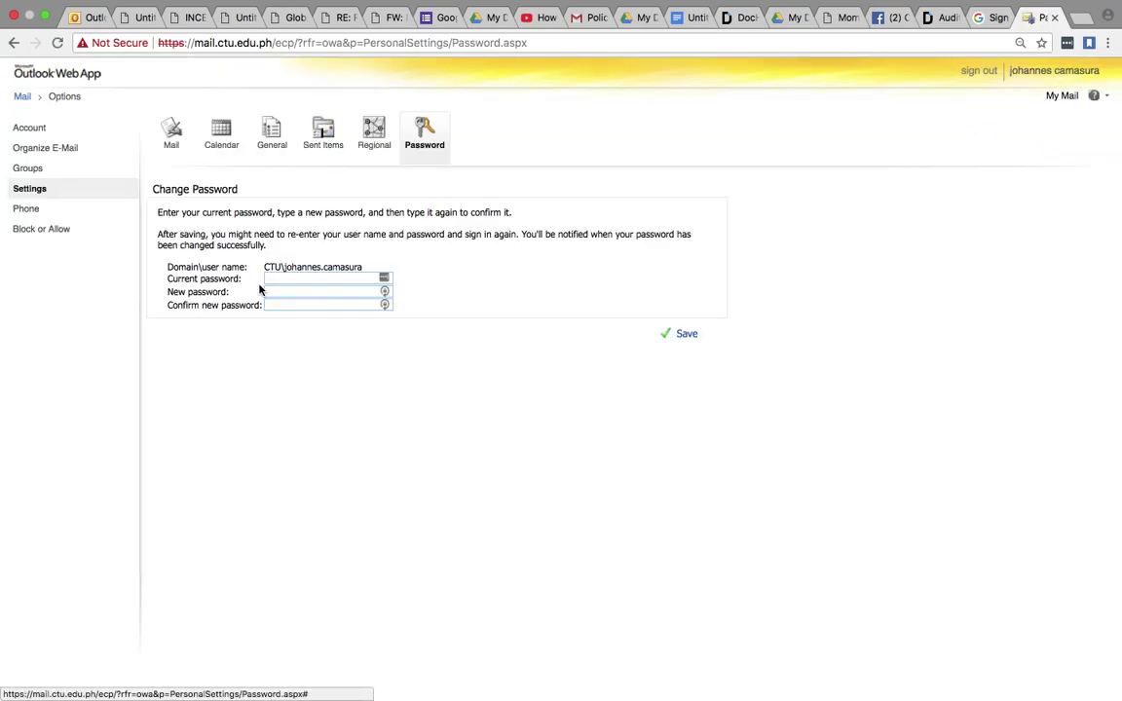
- Enter the current password, then the new password and its confirmation
text(•••)
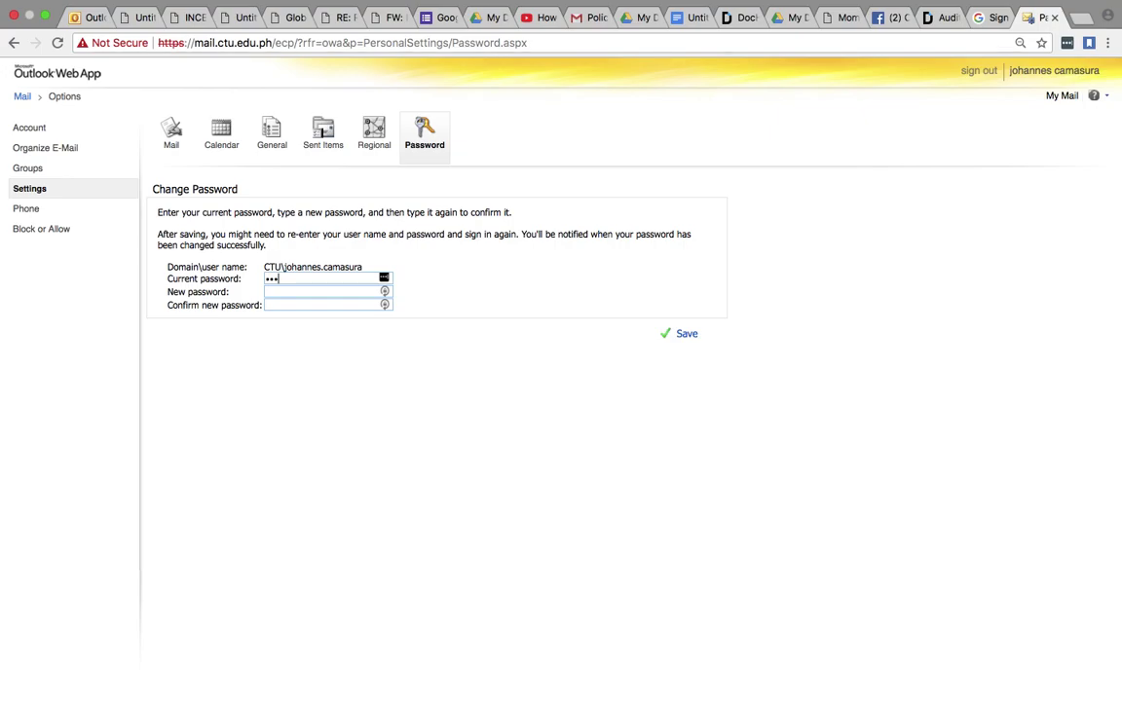
text(••••••••)
click(280, 292)
text(a••••••••••••••••••••)
key(Tab)
text(•••••••)
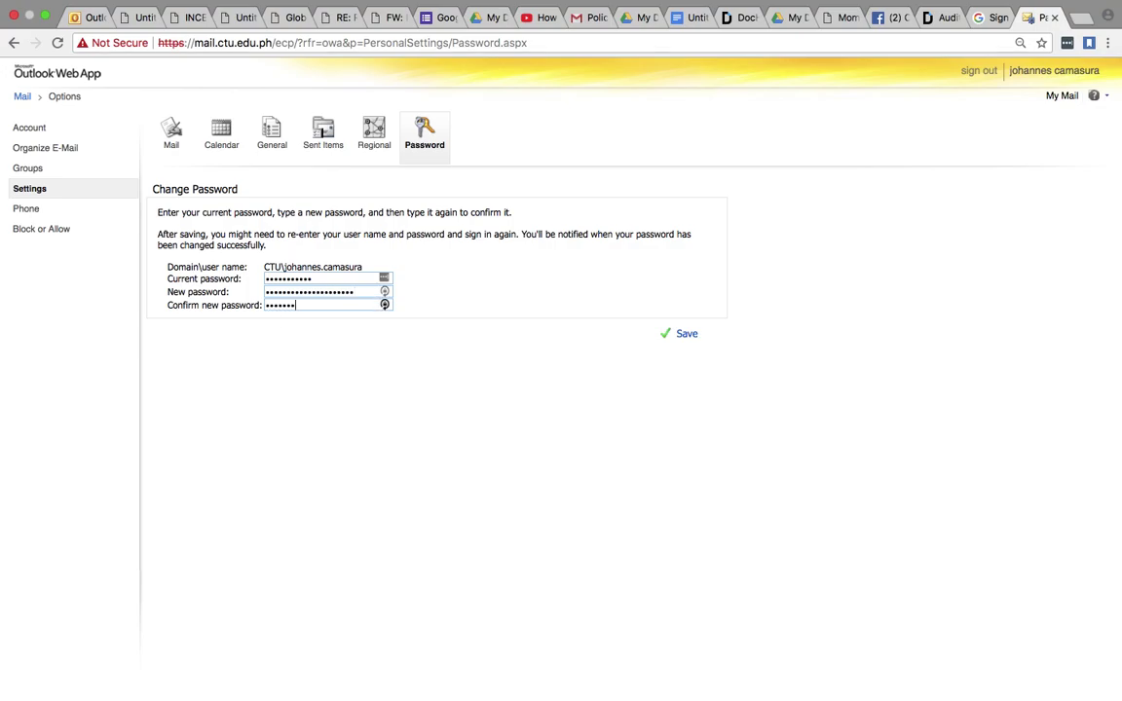
text(•••••••••••••)
click(22, 97)
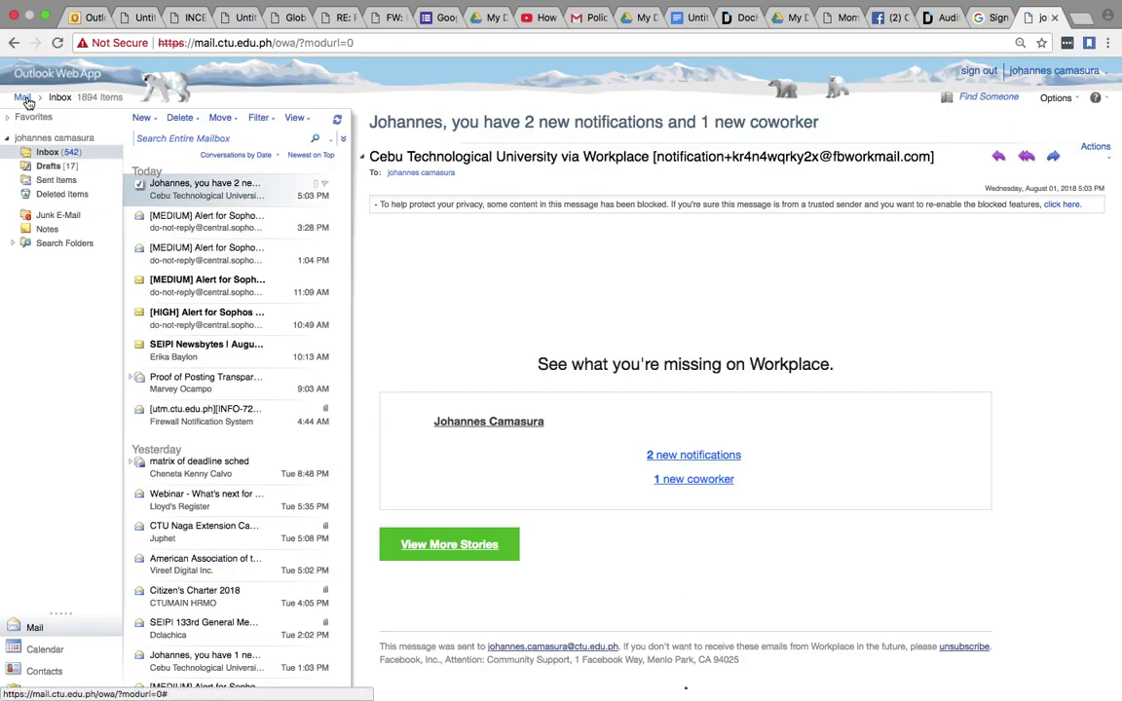